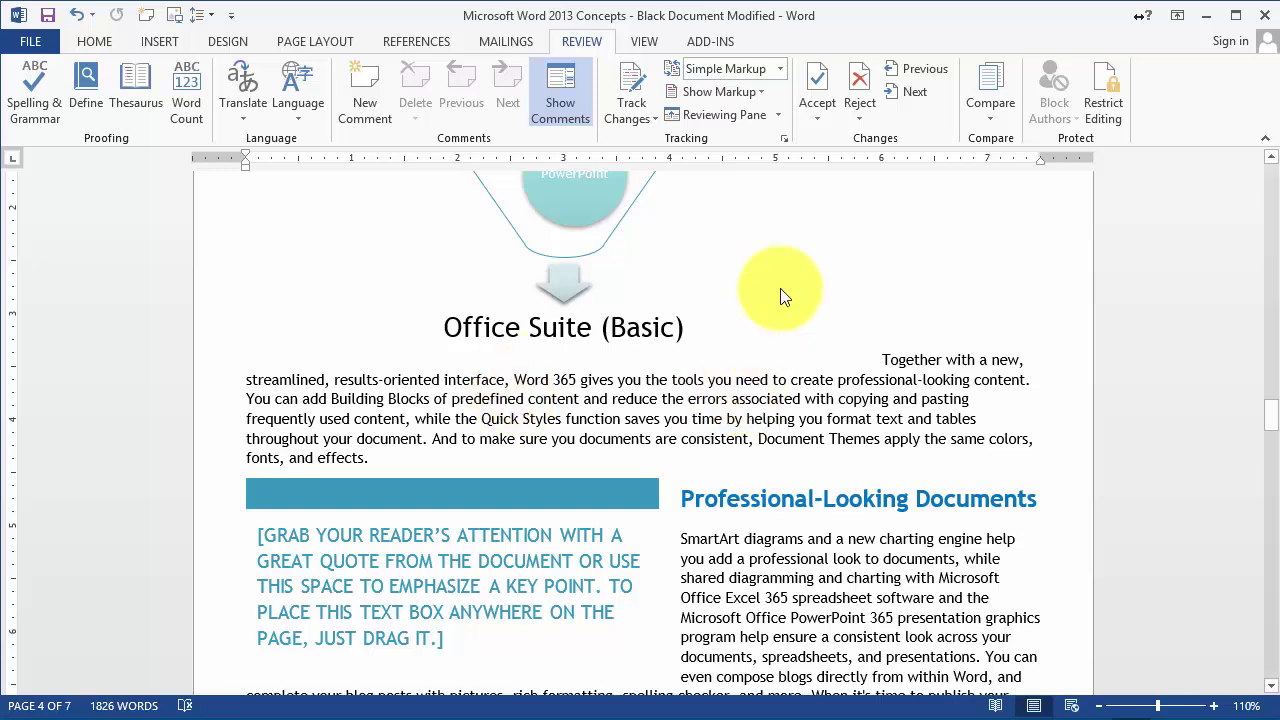
# Turn on Track Changes for the document, with the Microsoft Word 365 Concepts section in view
pyautogui.click(651, 120)
pyautogui.click(389, 296)
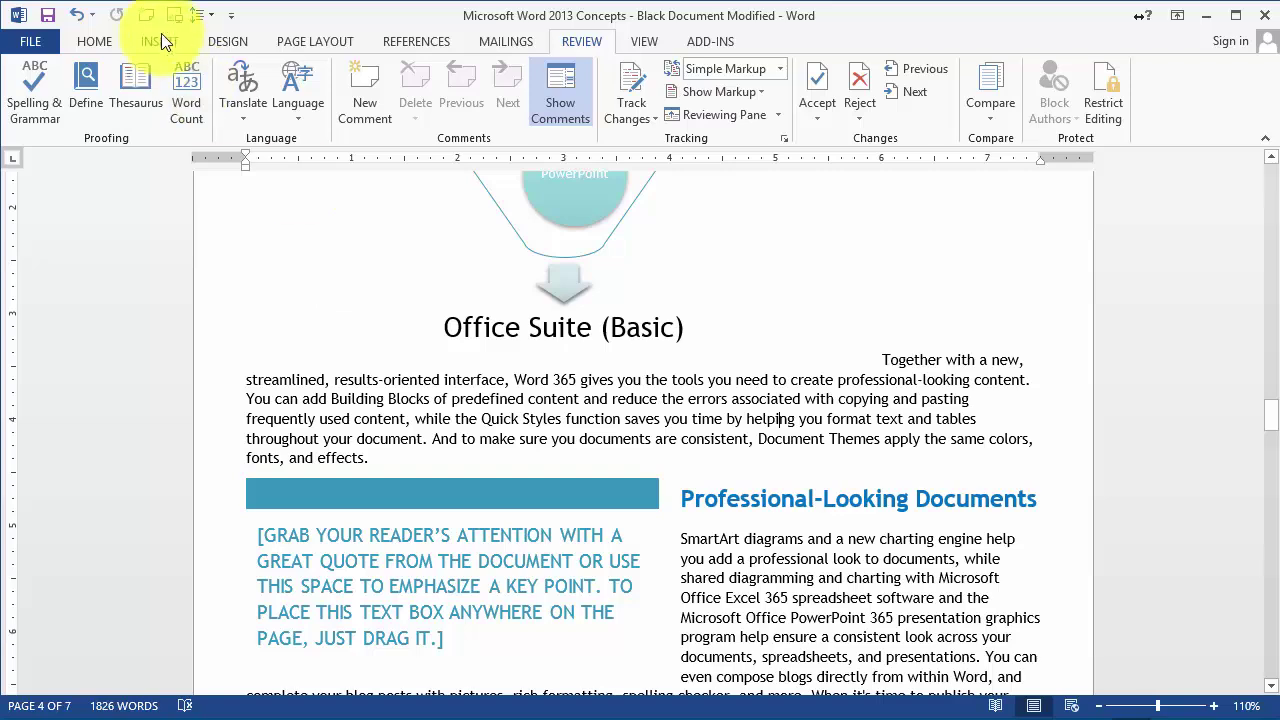
pyautogui.click(94, 41)
pyautogui.scroll(15, 430, 410)
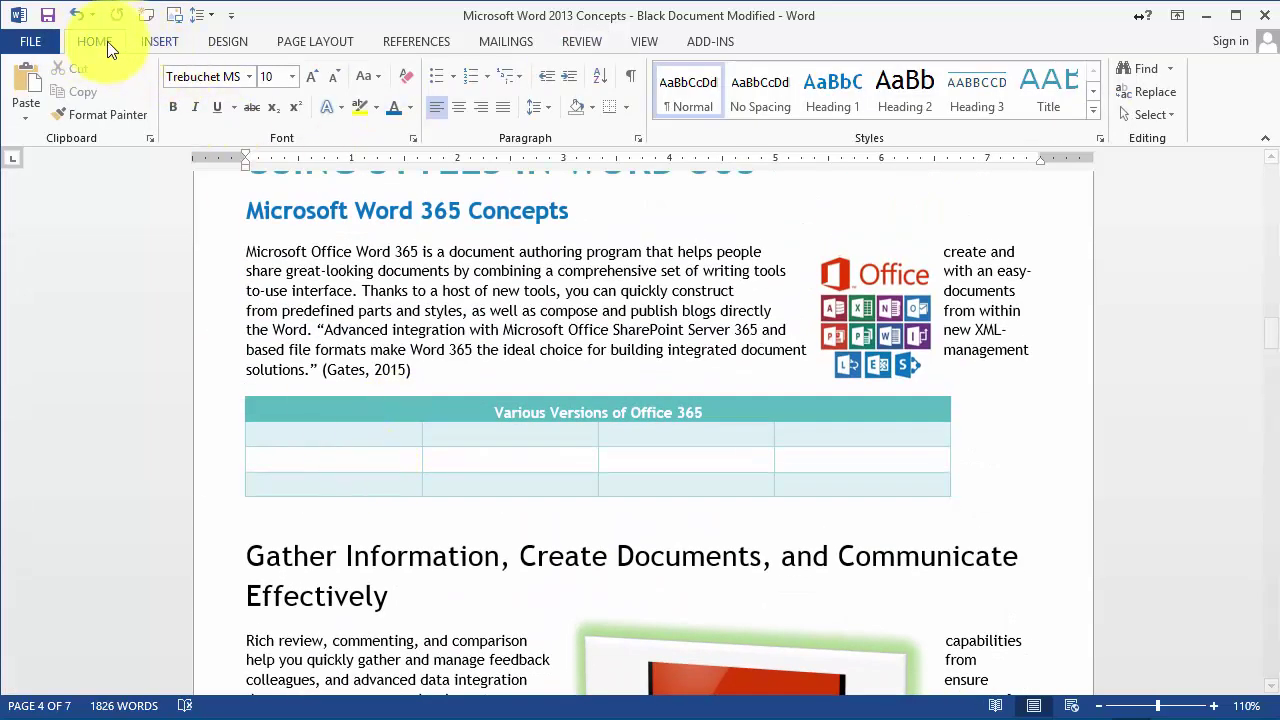
pyautogui.click(581, 42)
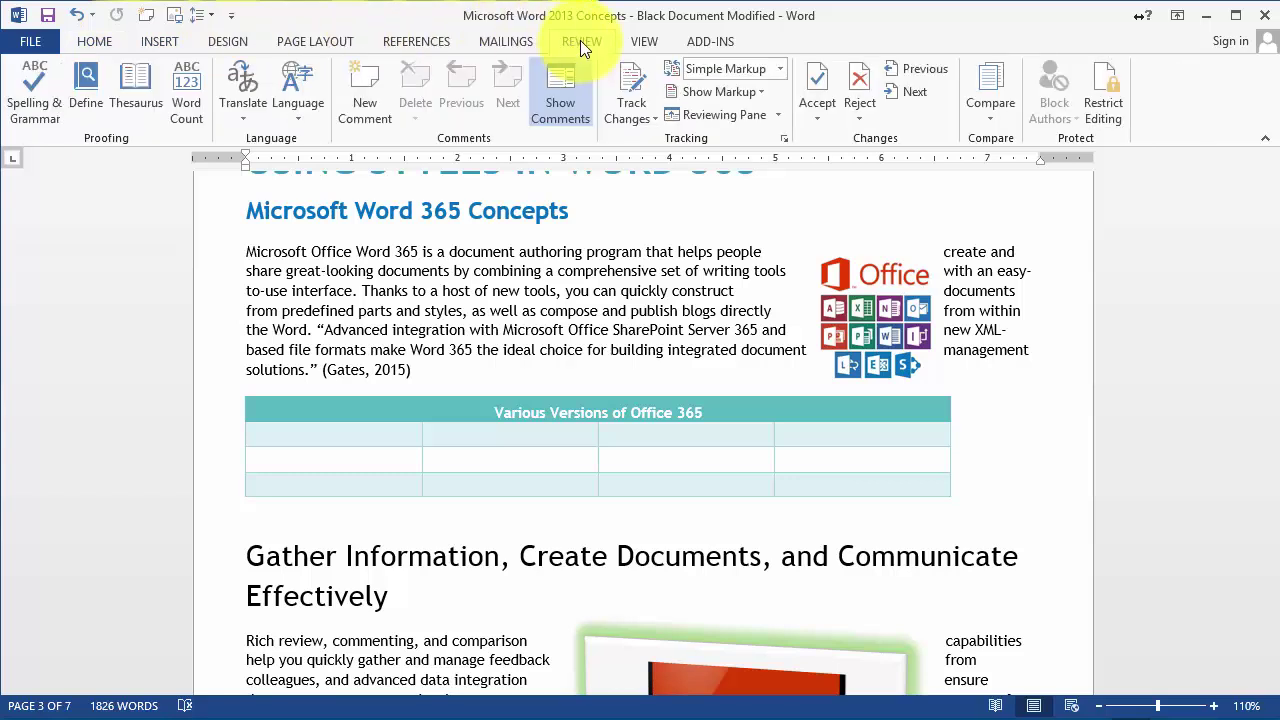
pyautogui.click(644, 121)
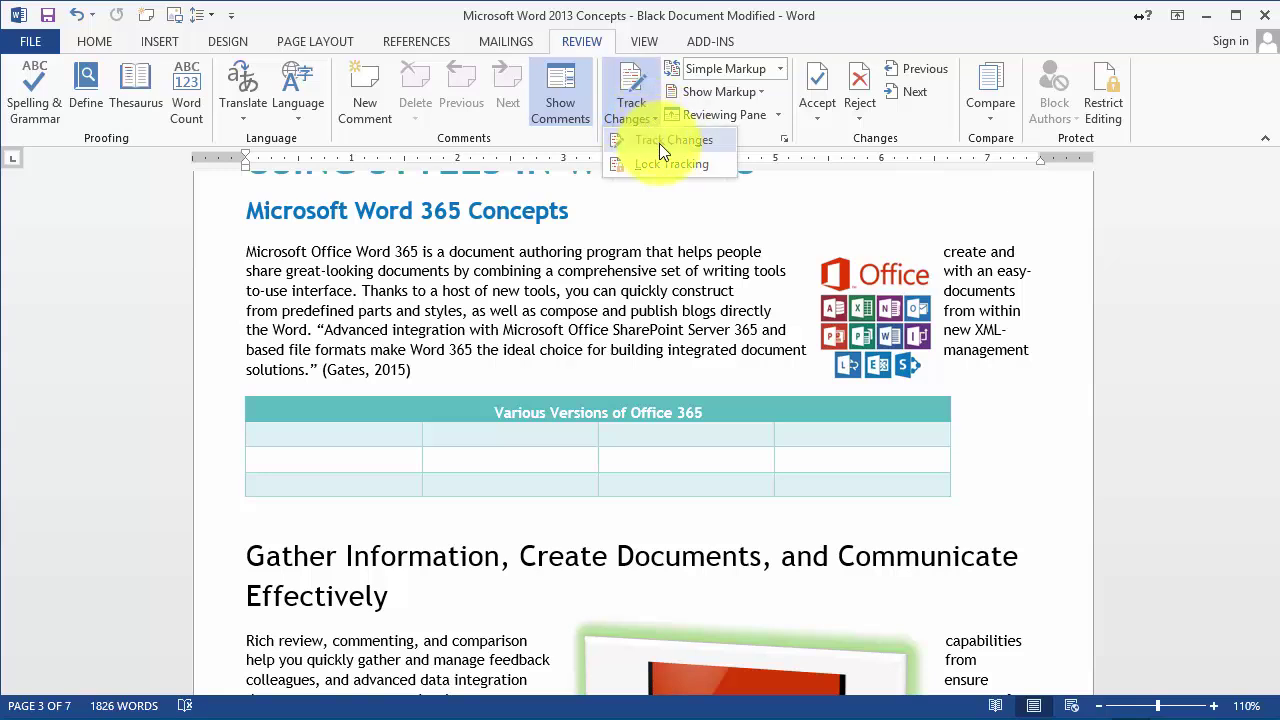
pyautogui.click(659, 143)
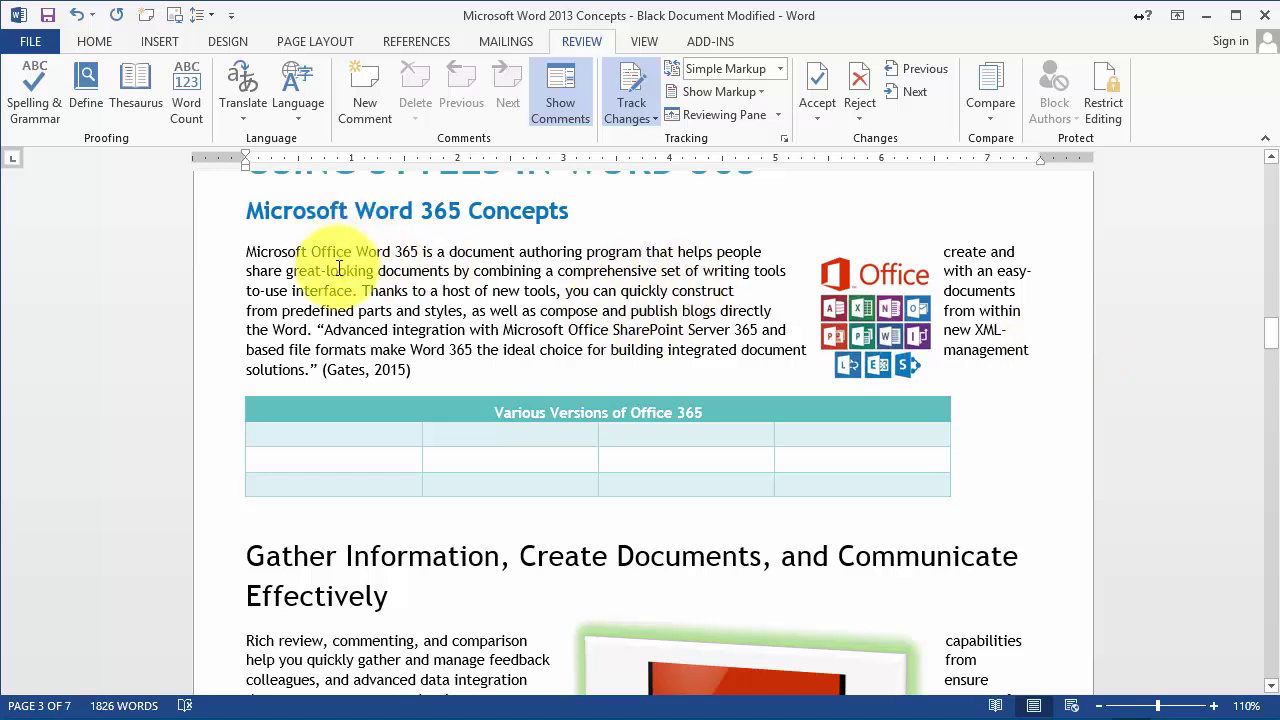
# Make the words "Microsoft Office" bold at the start of the Microsoft Word 365 Concepts paragraph
pyautogui.moveTo(355, 254); pyautogui.dragTo(247, 252)
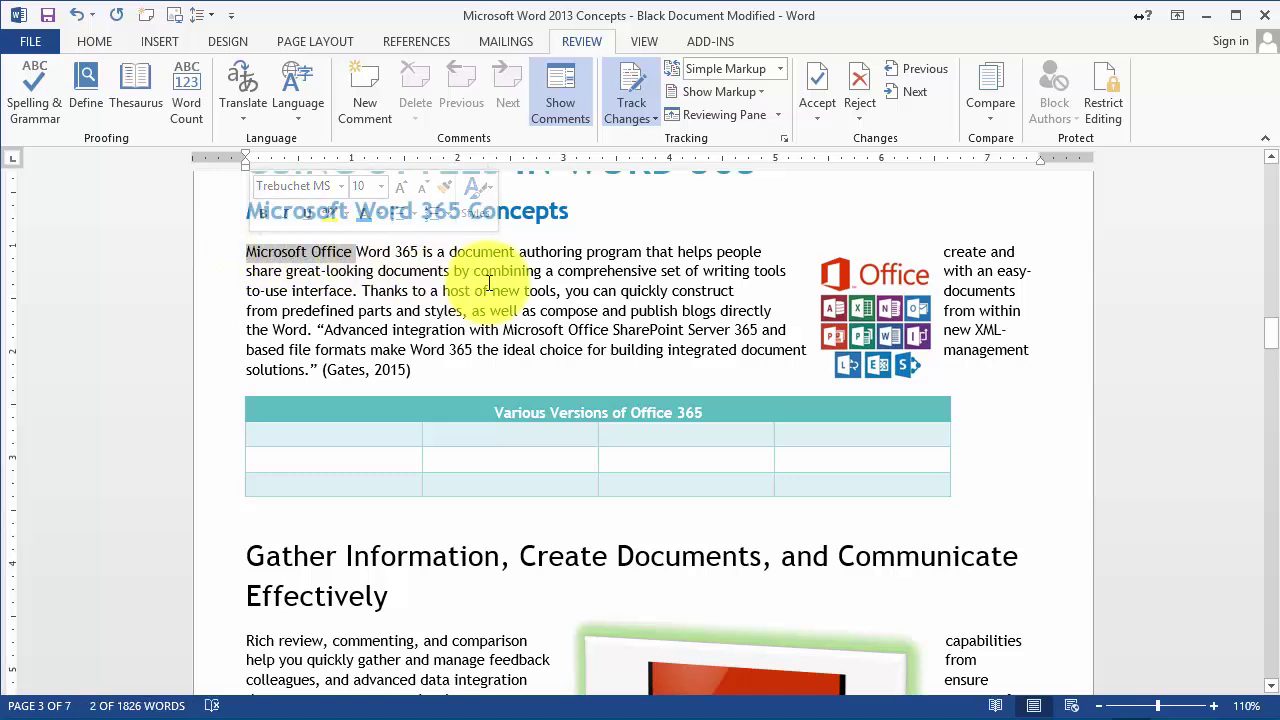
pyautogui.click(259, 217)
pyautogui.click(409, 295)
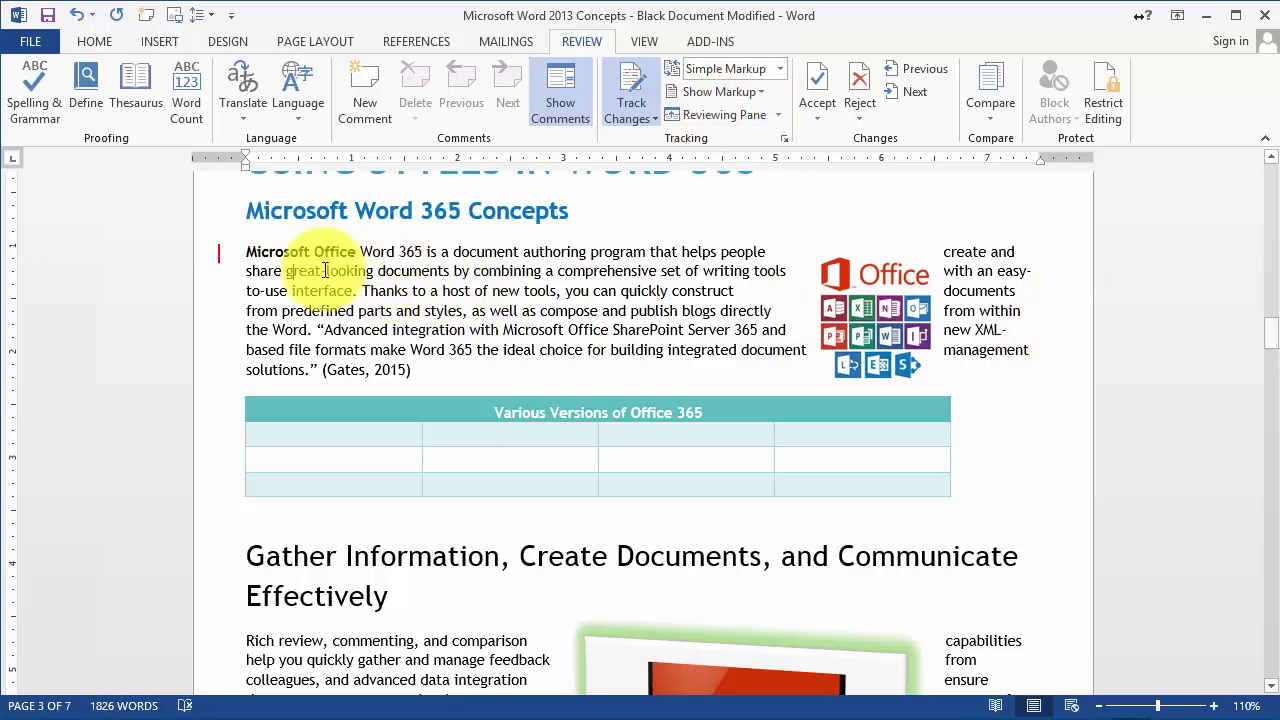
# Delete the word "Thanks" from the Microsoft Word 365 Concepts paragraph and display the tracked changes as All Markup
pyautogui.doubleClick(400, 291)
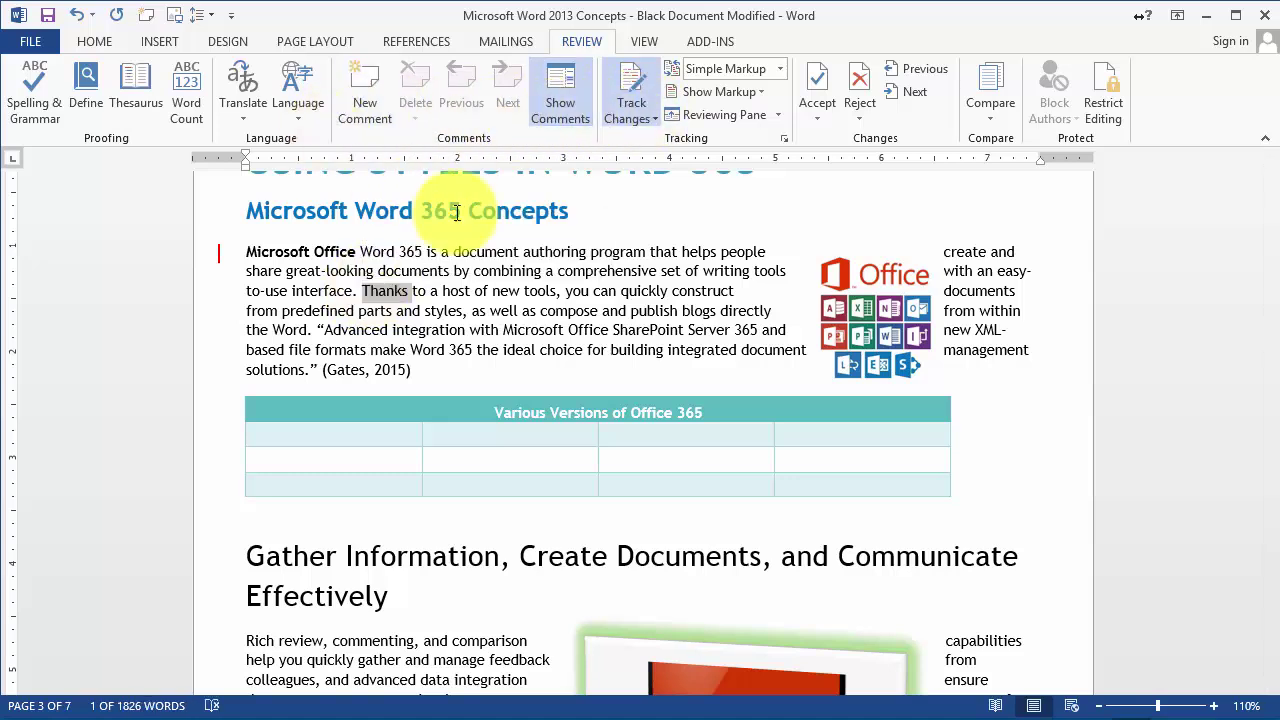
pyautogui.press('Delete')
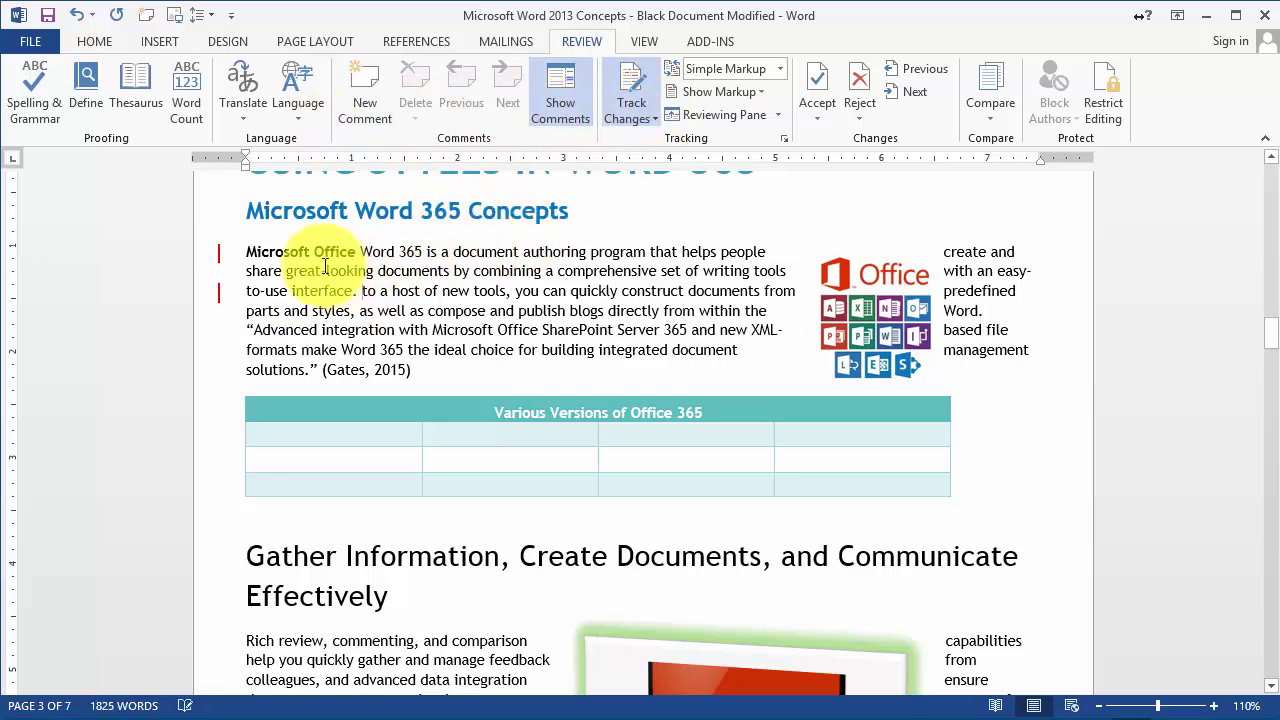
pyautogui.click(219, 292)
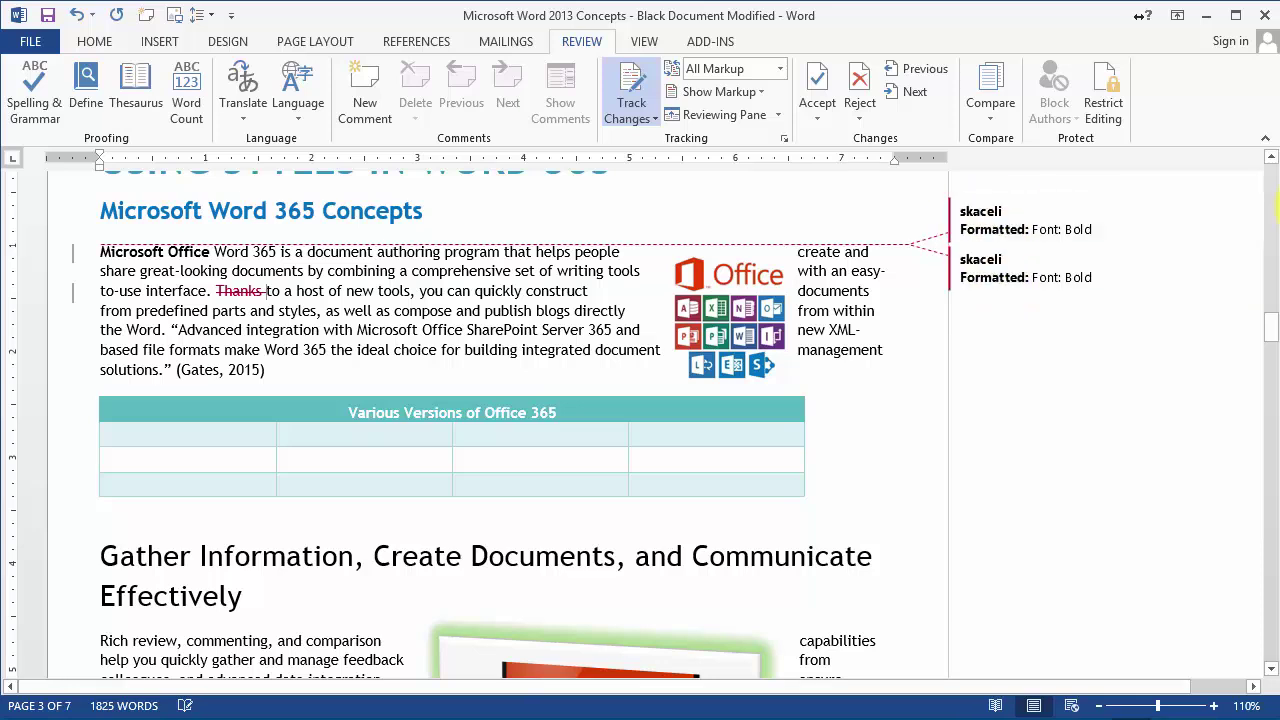
pyautogui.click(73, 256)
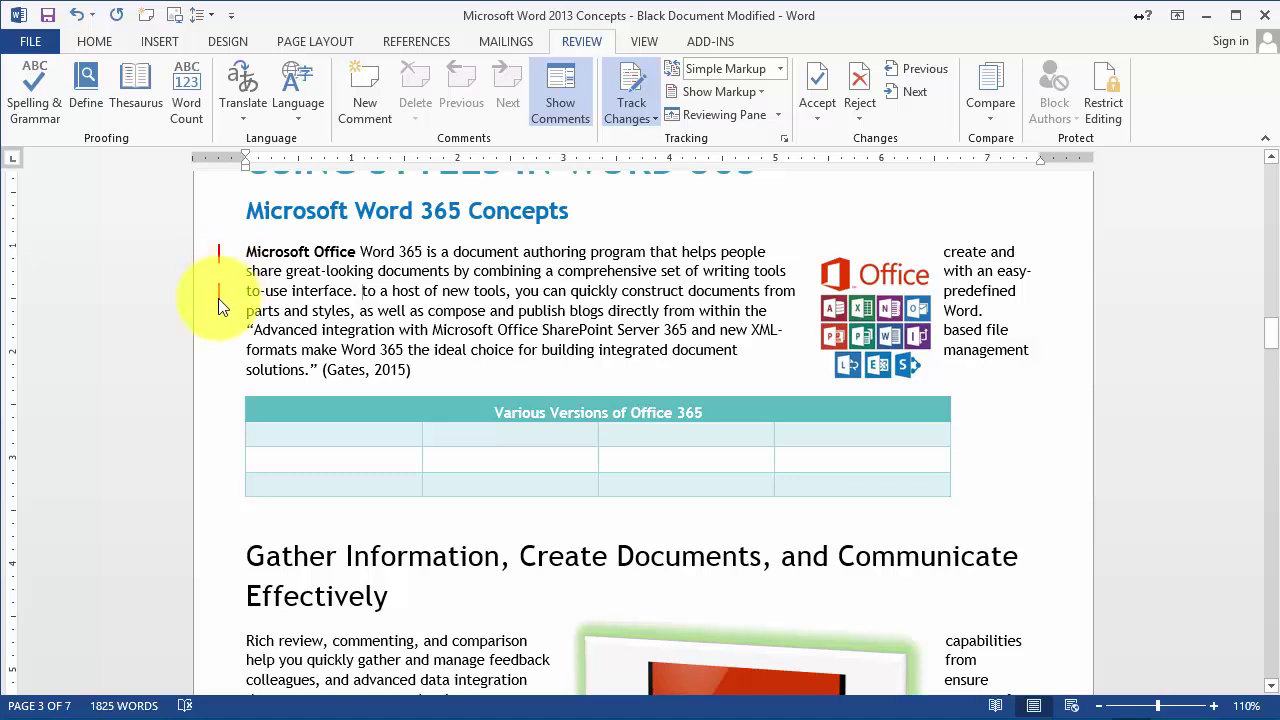
pyautogui.click(217, 292)
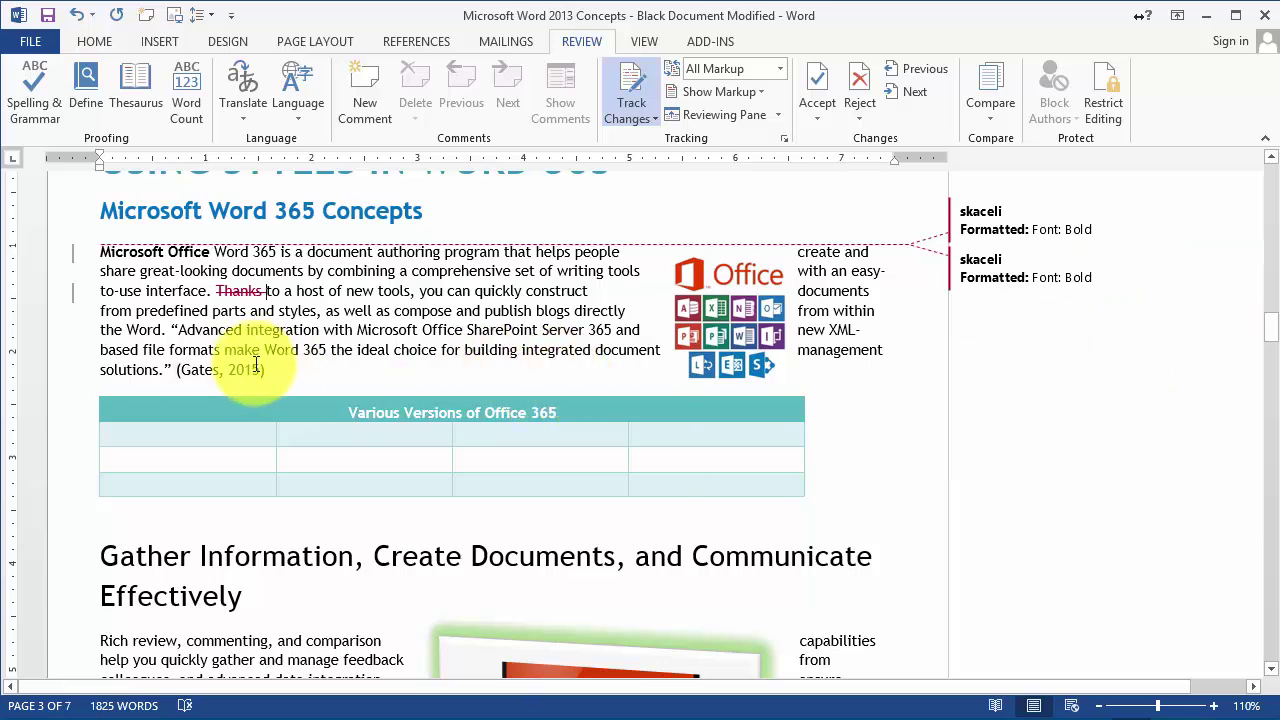
# Insert a hyphen between "Word" and "365" in the paragraph's last sentence, before "the ideal choice"
pyautogui.click(303, 350)
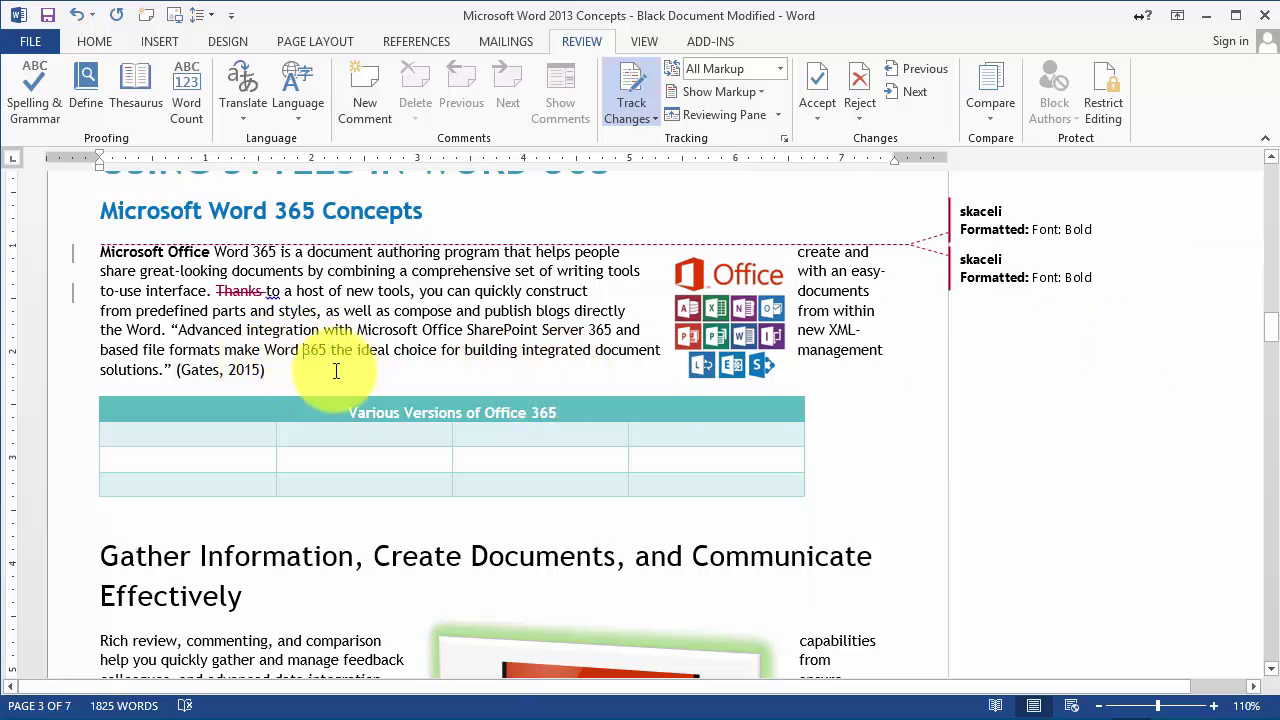
pyautogui.write('f')
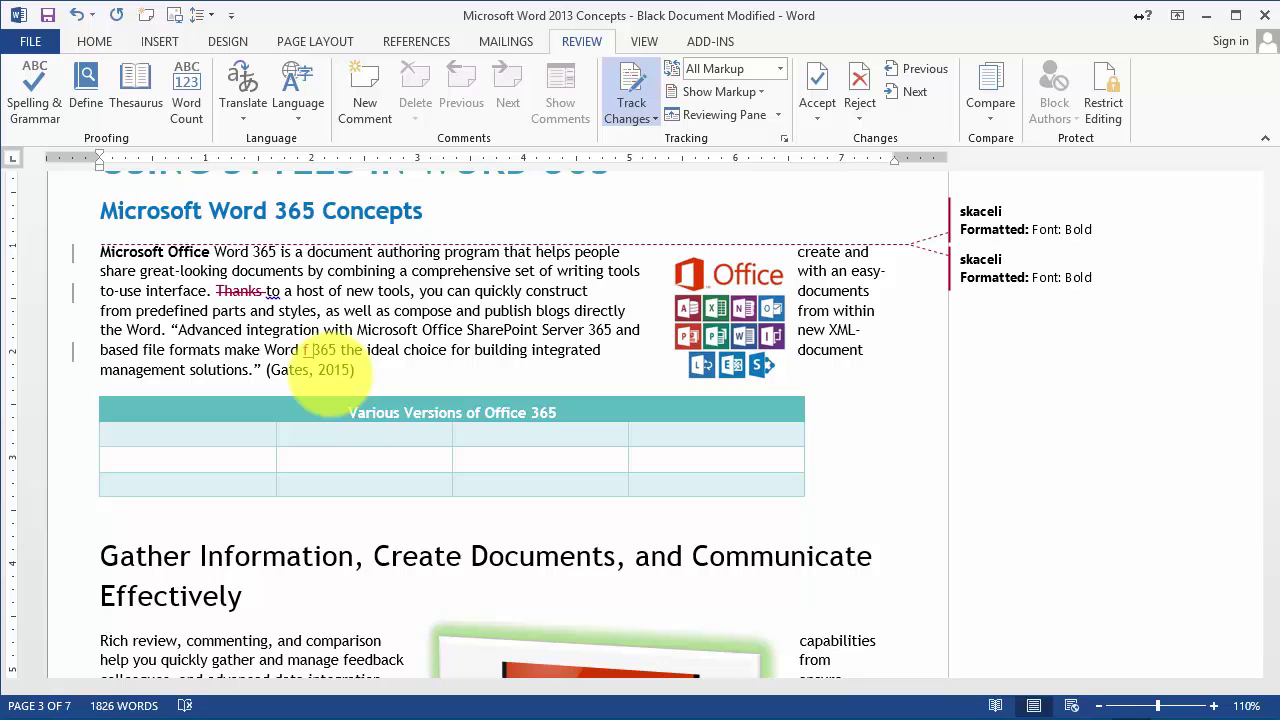
pyautogui.press('BackSpace')
pyautogui.press('BackSpace')
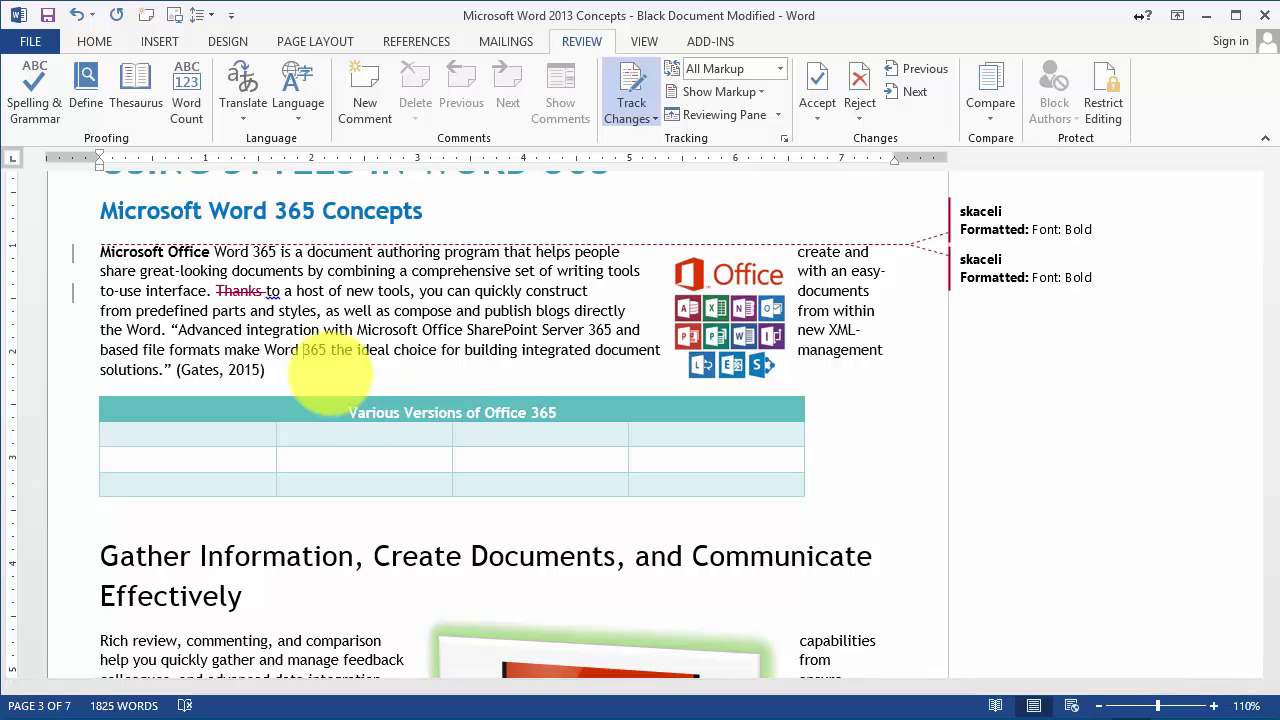
pyautogui.write('-')
# Insert the word "More" before "Effectively" in the "Gather Information" heading, keeping All Markup displayed
pyautogui.click(100, 596)
pyautogui.write('More')
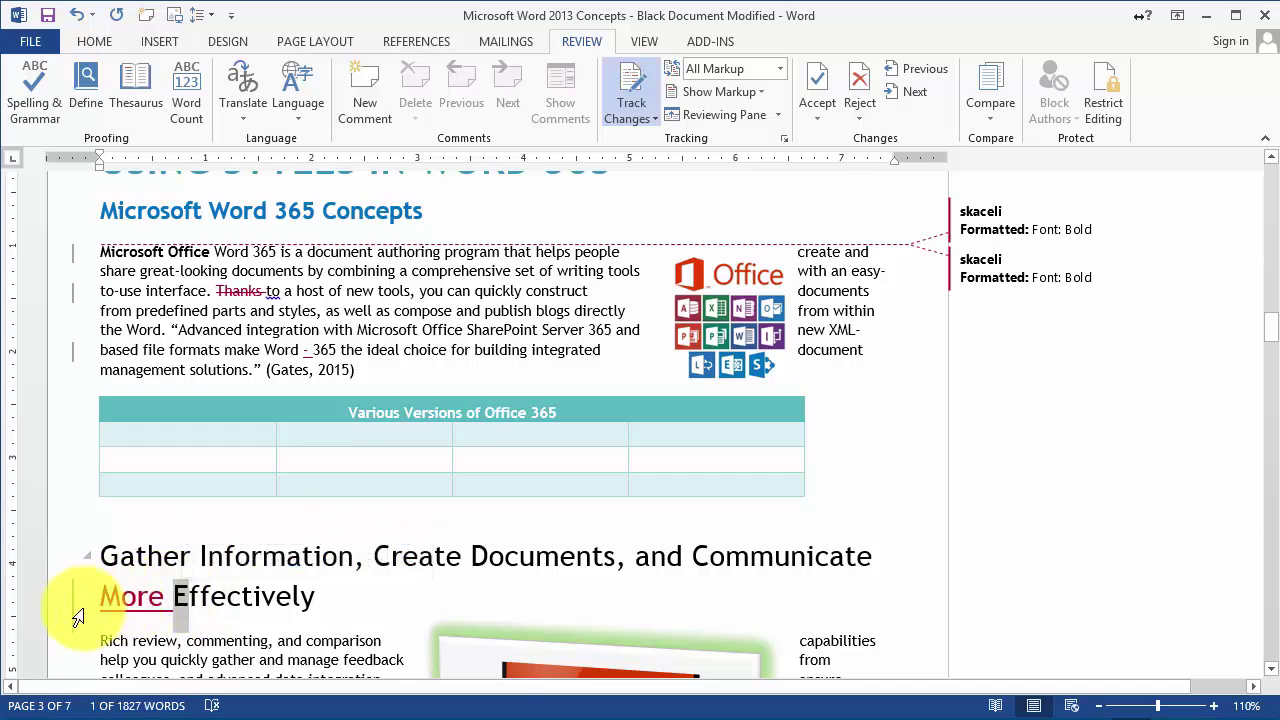
pyautogui.click(72, 608)
pyautogui.click(72, 608)
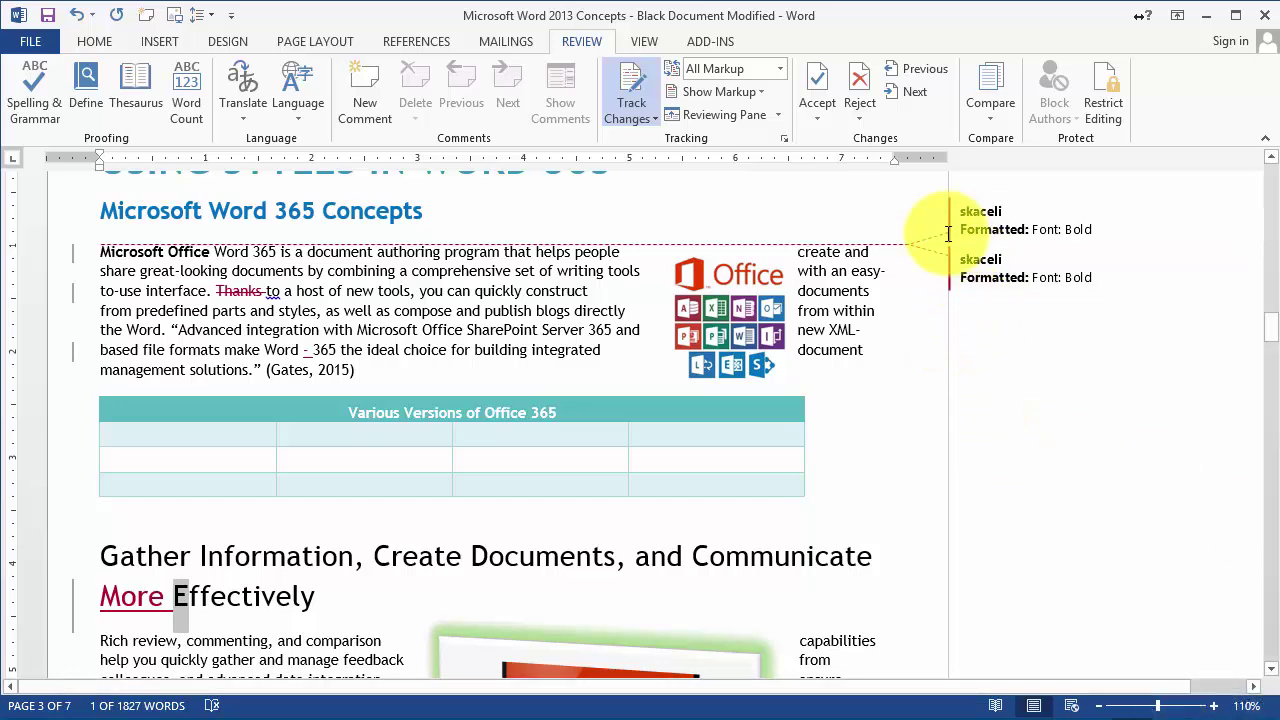
# Accept the tracked bold formatting on "Microsoft Office" in the Microsoft Word 365 Concepts paragraph
pyautogui.scroll(-2, 457, 357)
pyautogui.scroll(3, 453, 370)
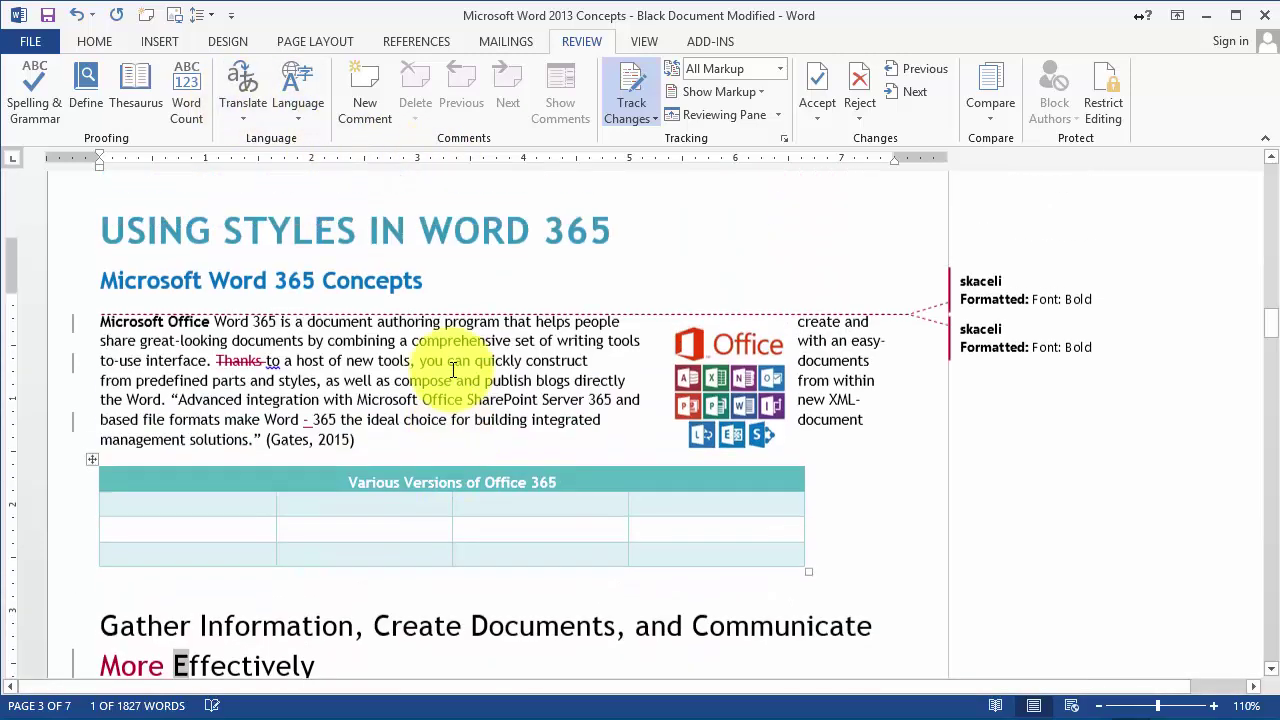
pyautogui.scroll(3, 453, 370)
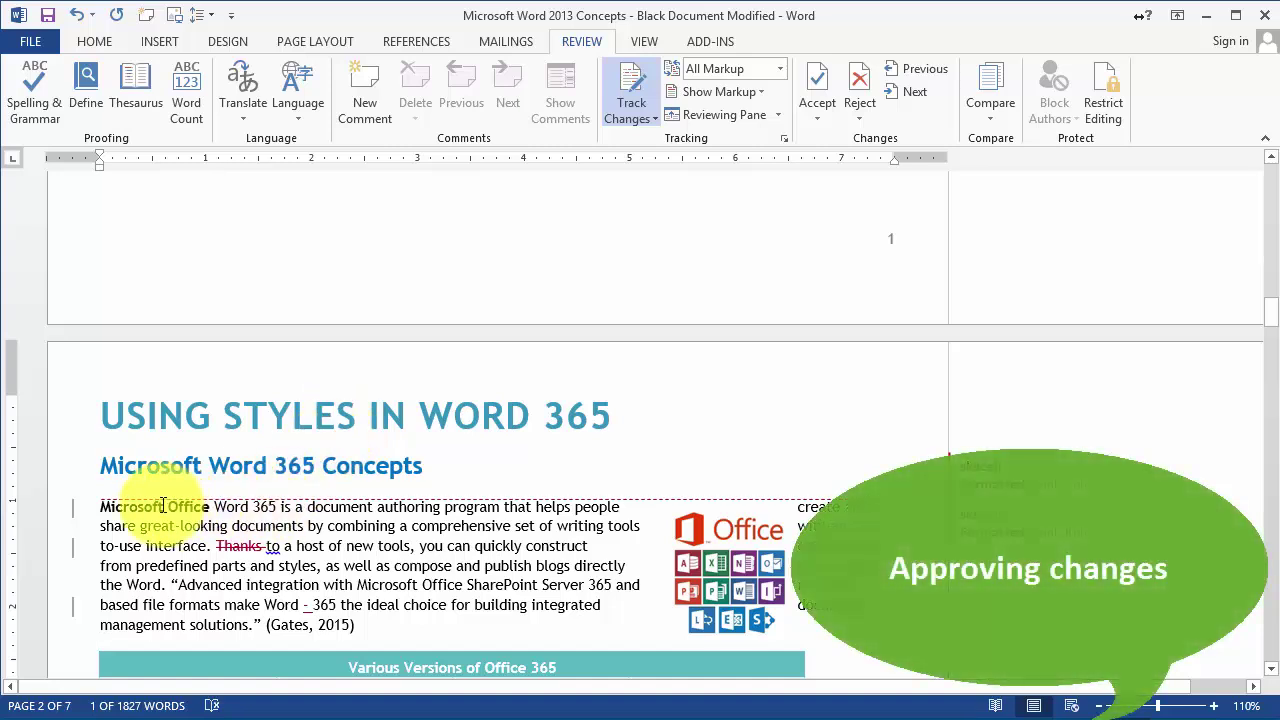
pyautogui.click(110, 508)
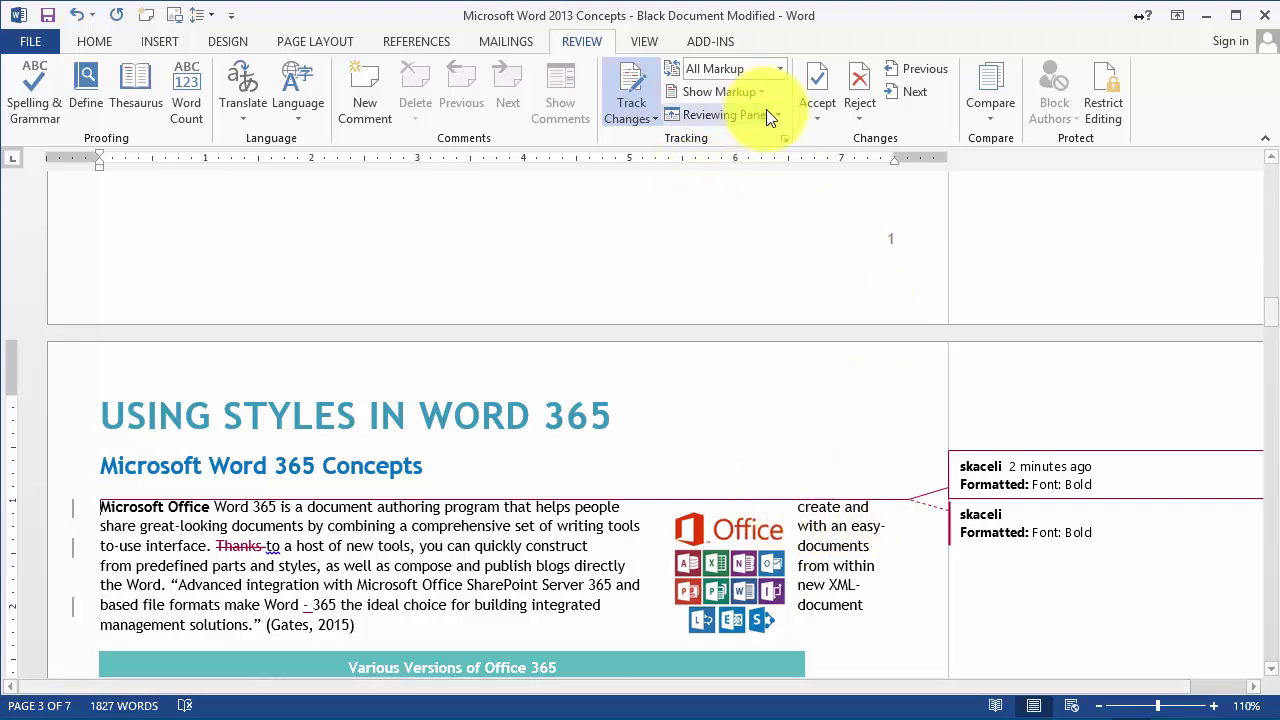
pyautogui.click(150, 507)
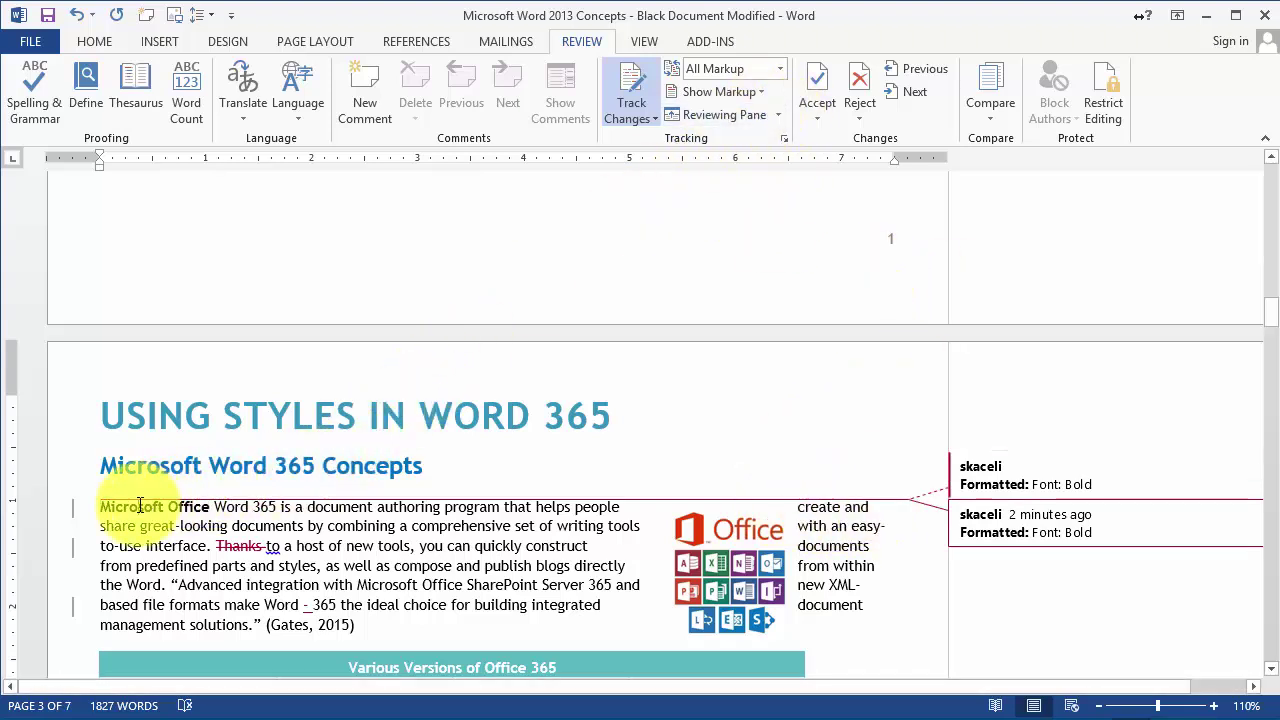
pyautogui.moveTo(215, 510); pyautogui.dragTo(100, 508)
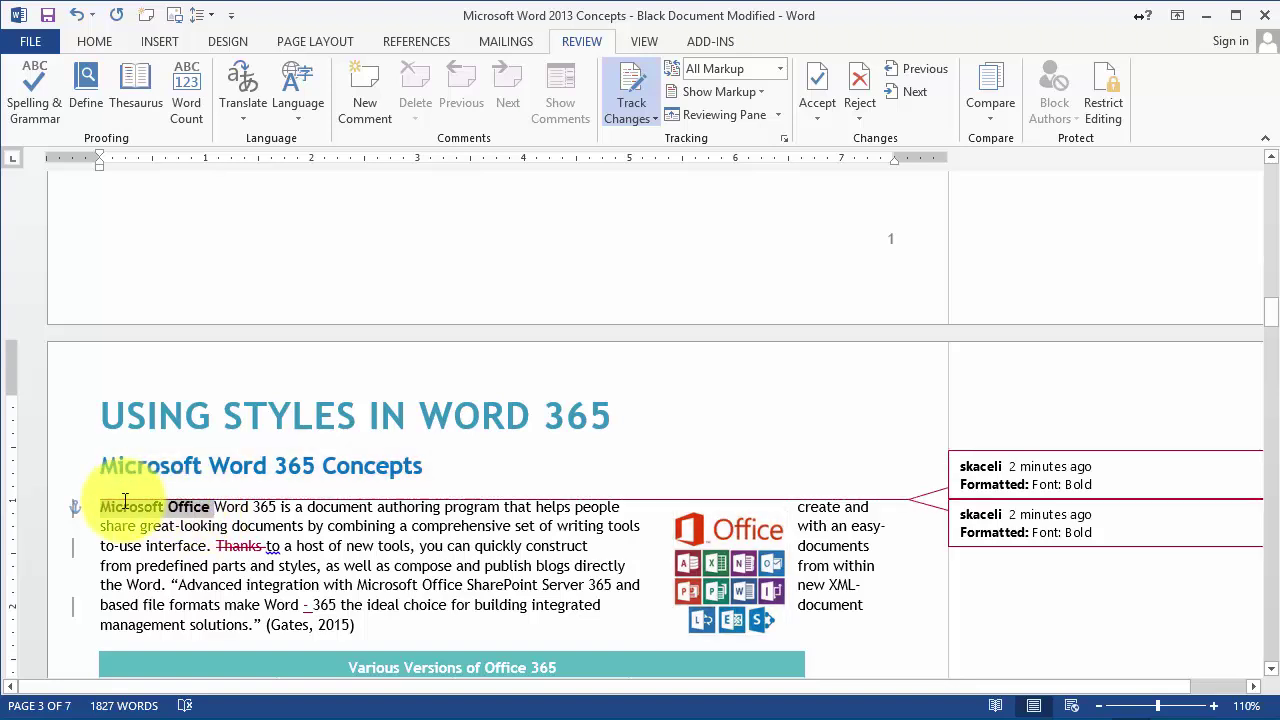
pyautogui.click(829, 117)
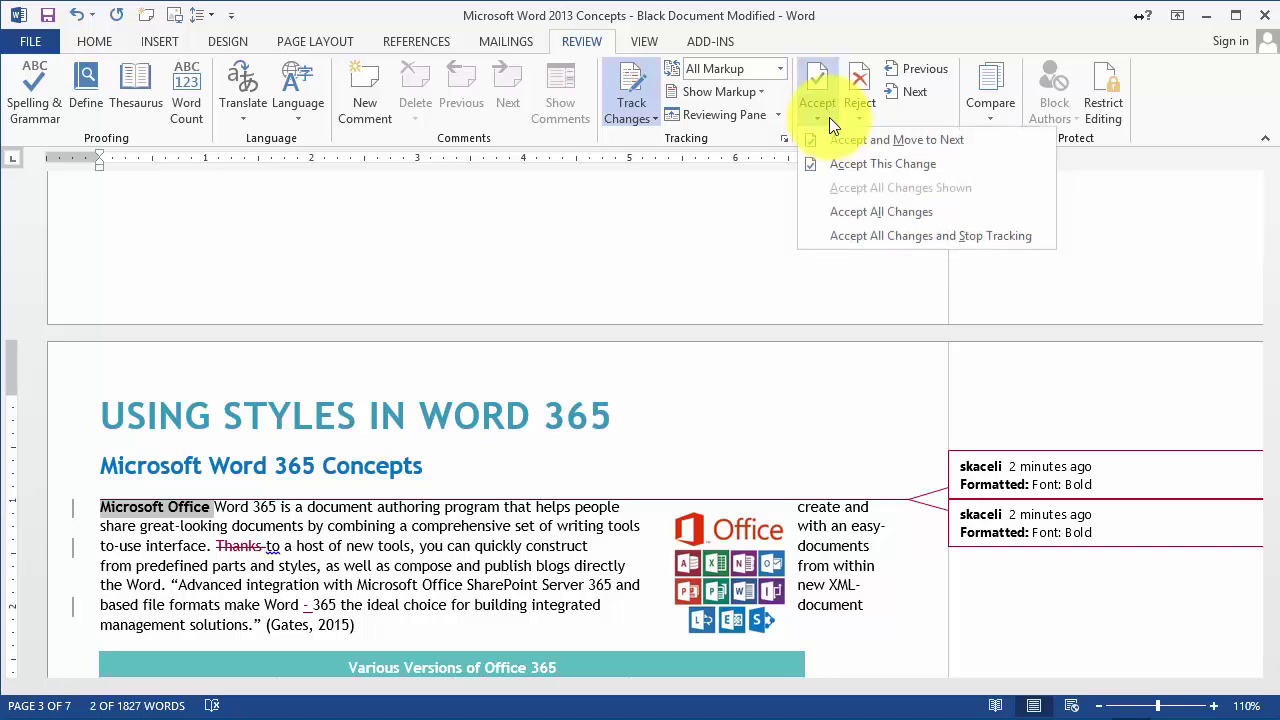
pyautogui.click(909, 142)
pyautogui.click(340, 503)
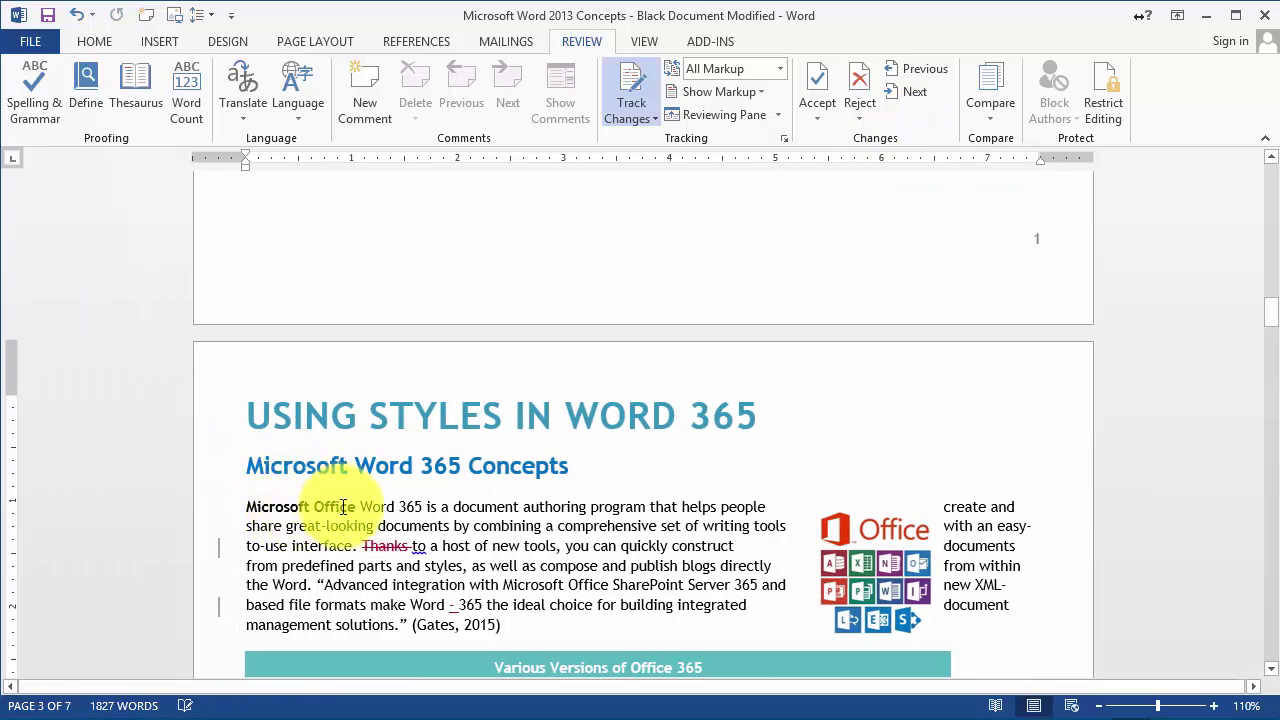
# Reject the tracked deletion of "Thanks" and the tracked hyphen inserted before "365"
pyautogui.doubleClick(382, 548)
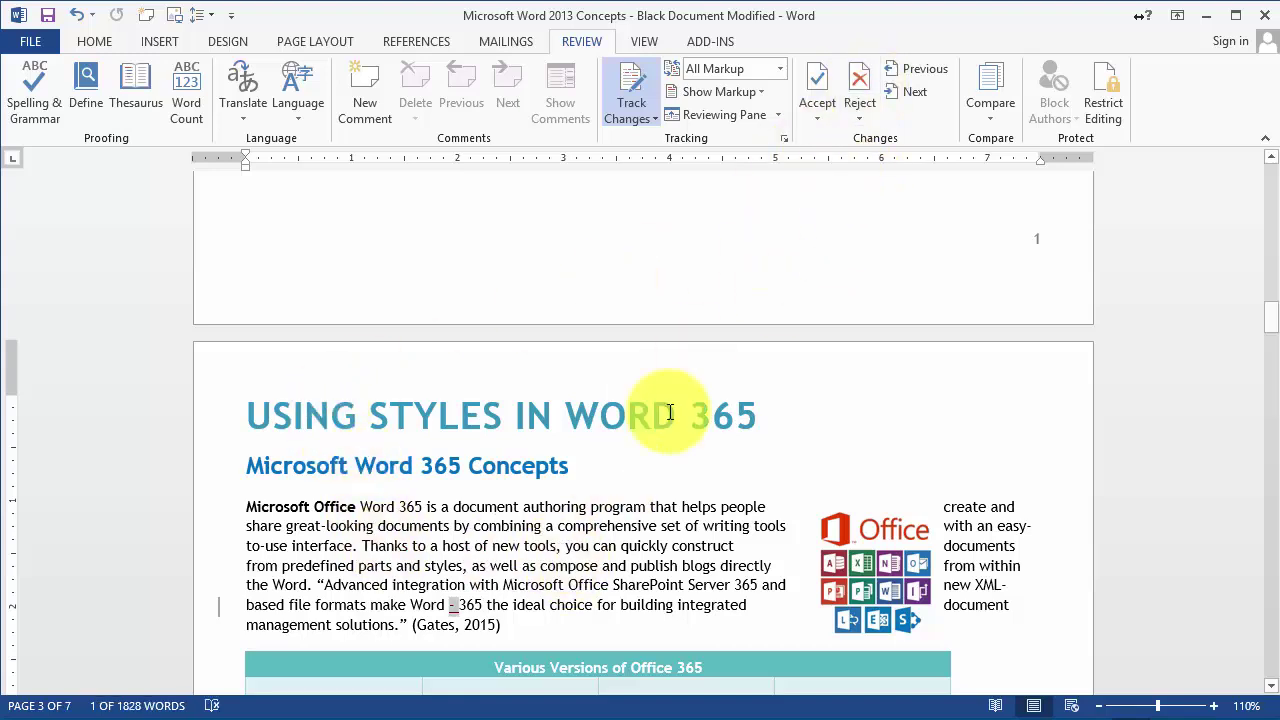
pyautogui.click(452, 607)
pyautogui.press('BackSpace')
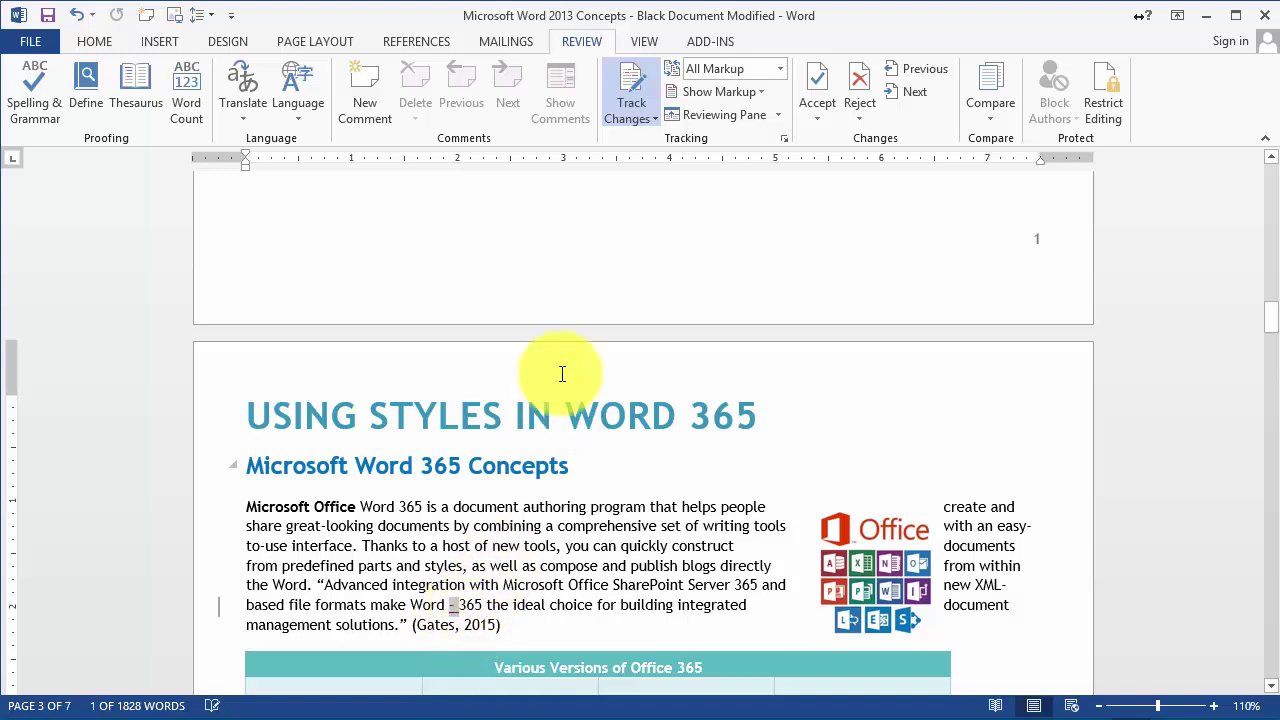
pyautogui.click(862, 81)
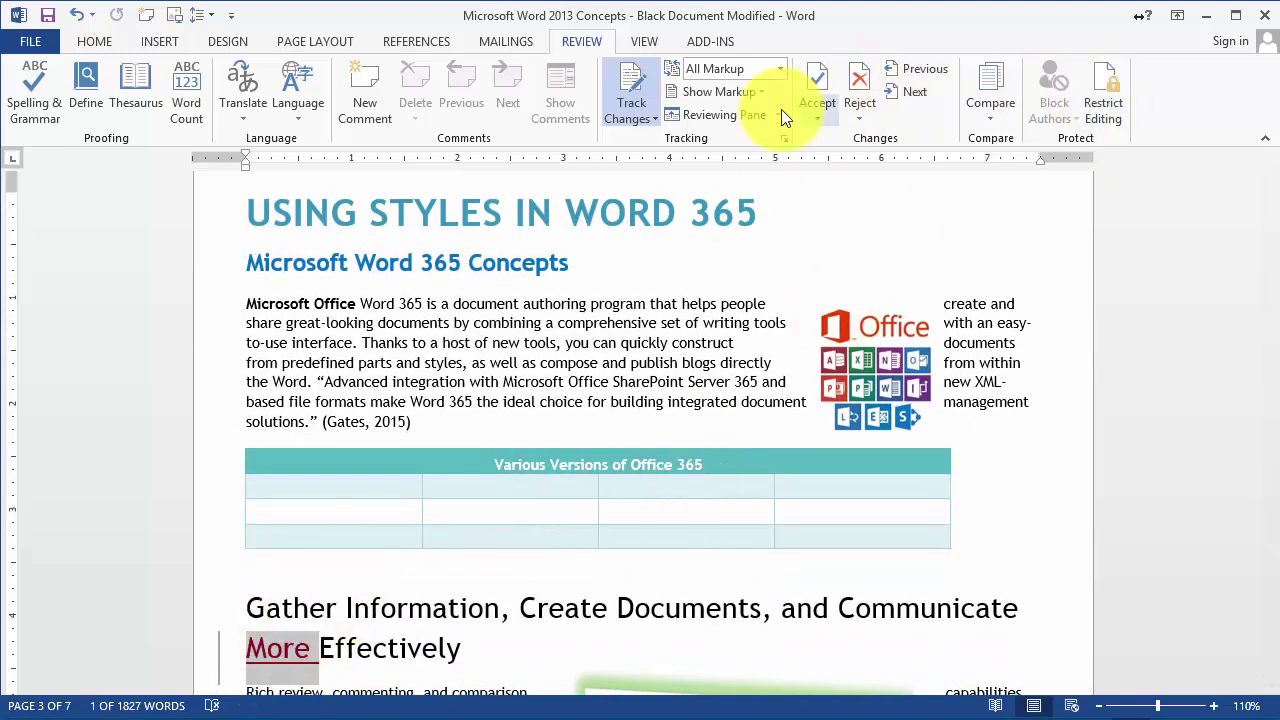
# Accept the tracked insertion of "More" in the "Gather Information" heading and dismiss the notice
pyautogui.click(815, 80)
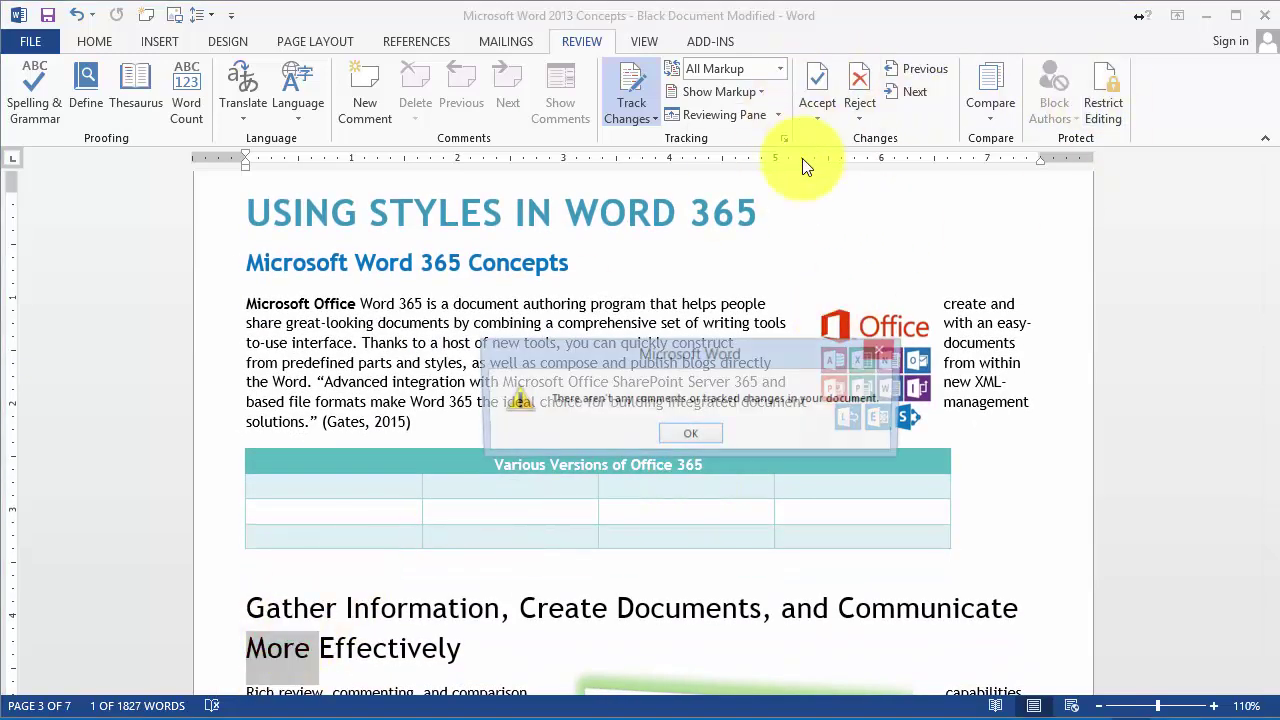
pyautogui.click(694, 439)
pyautogui.click(599, 390)
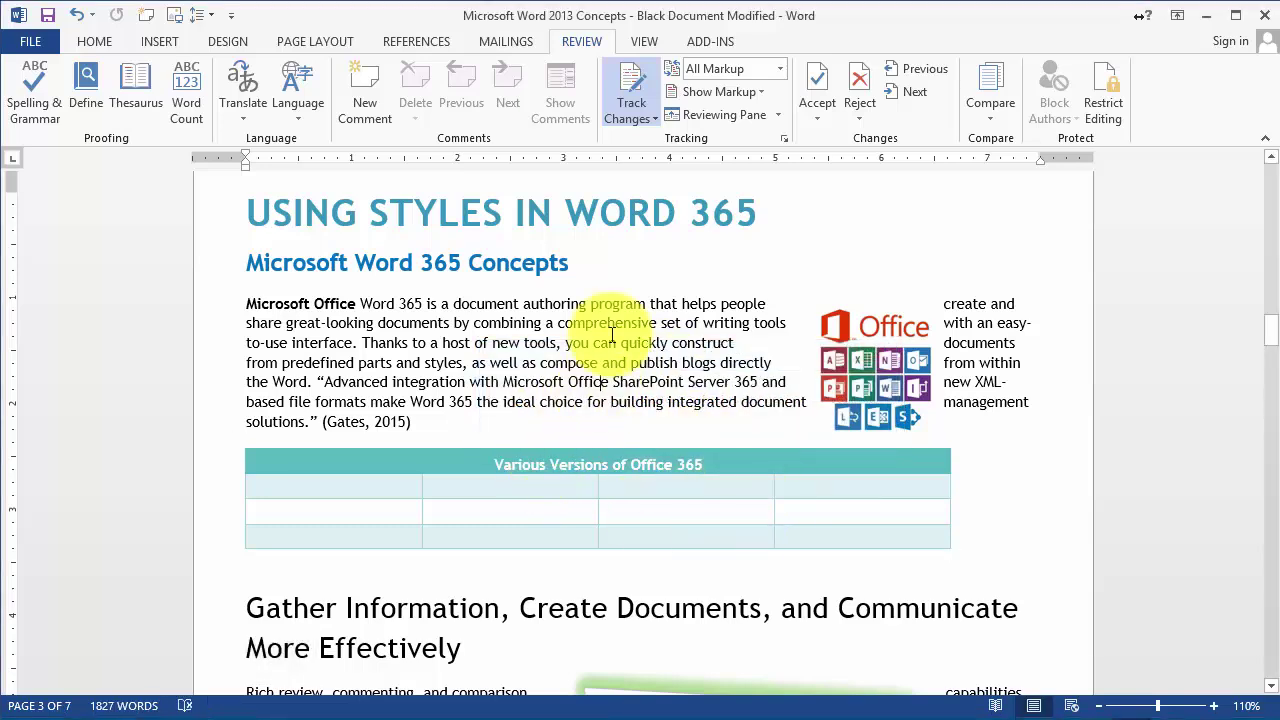
# View the Lock Tracking password options for Track Changes and cancel without locking
pyautogui.click(654, 117)
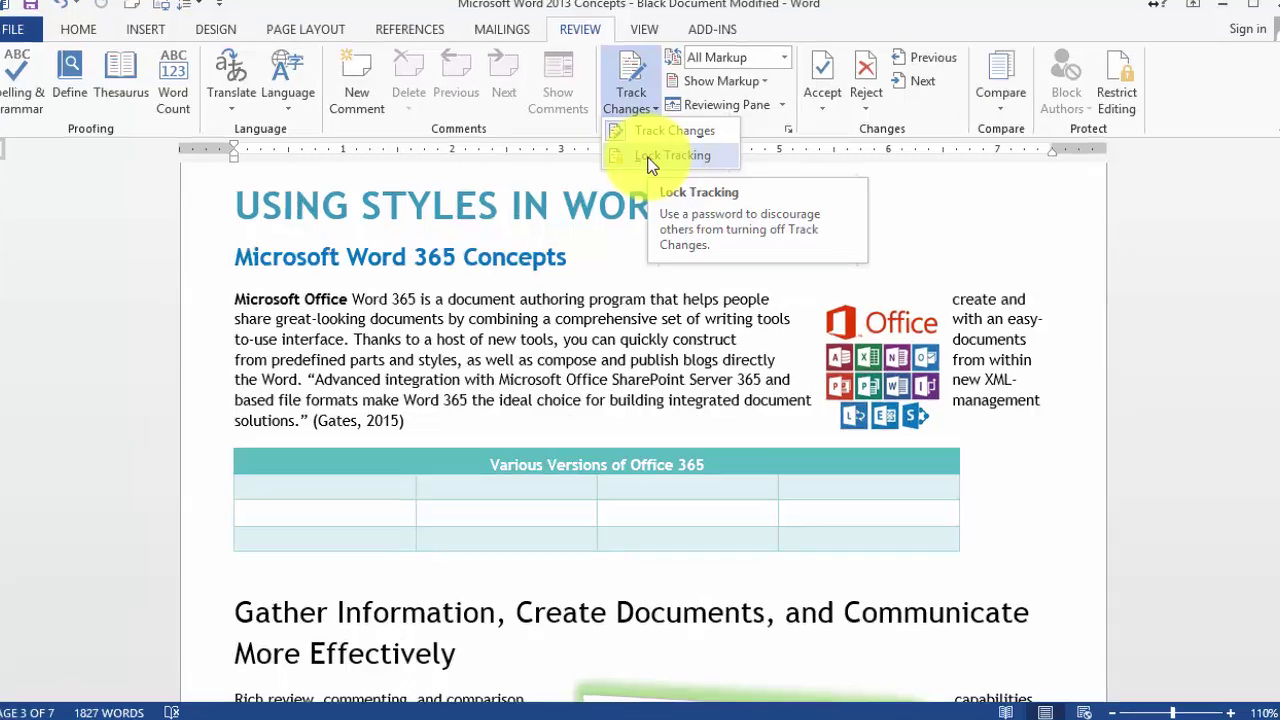
pyautogui.click(647, 165)
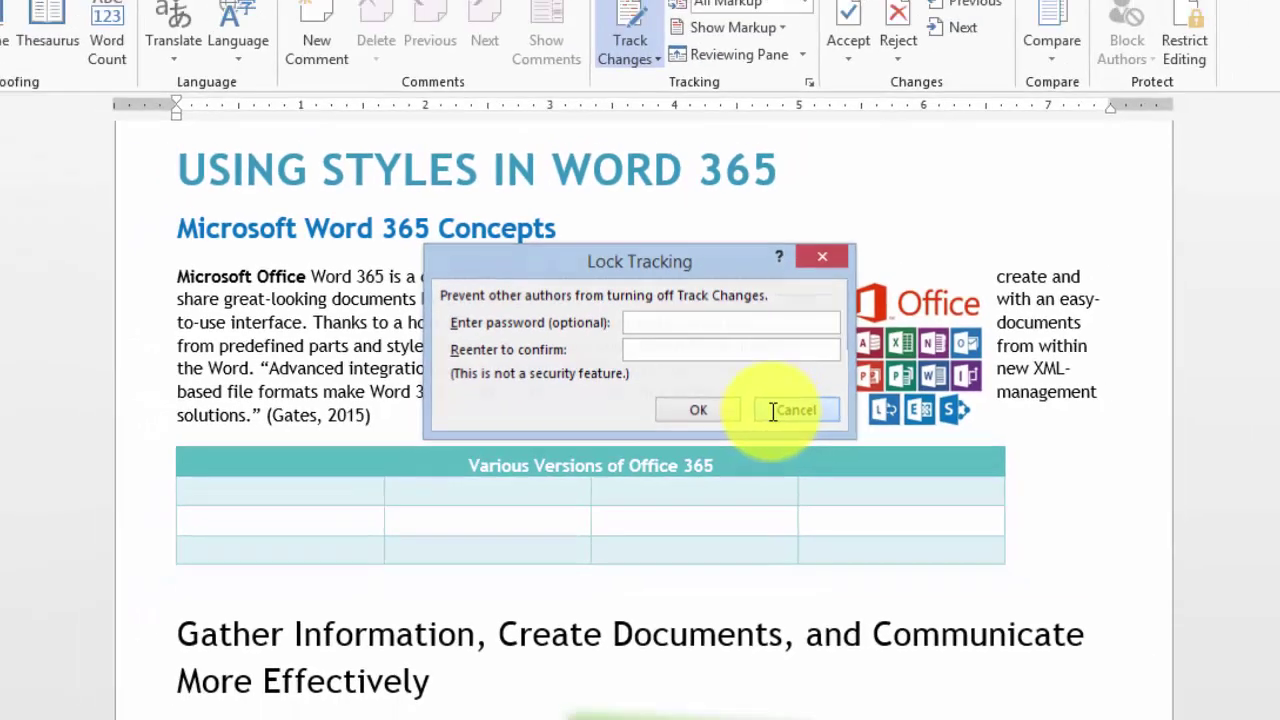
pyautogui.click(801, 401)
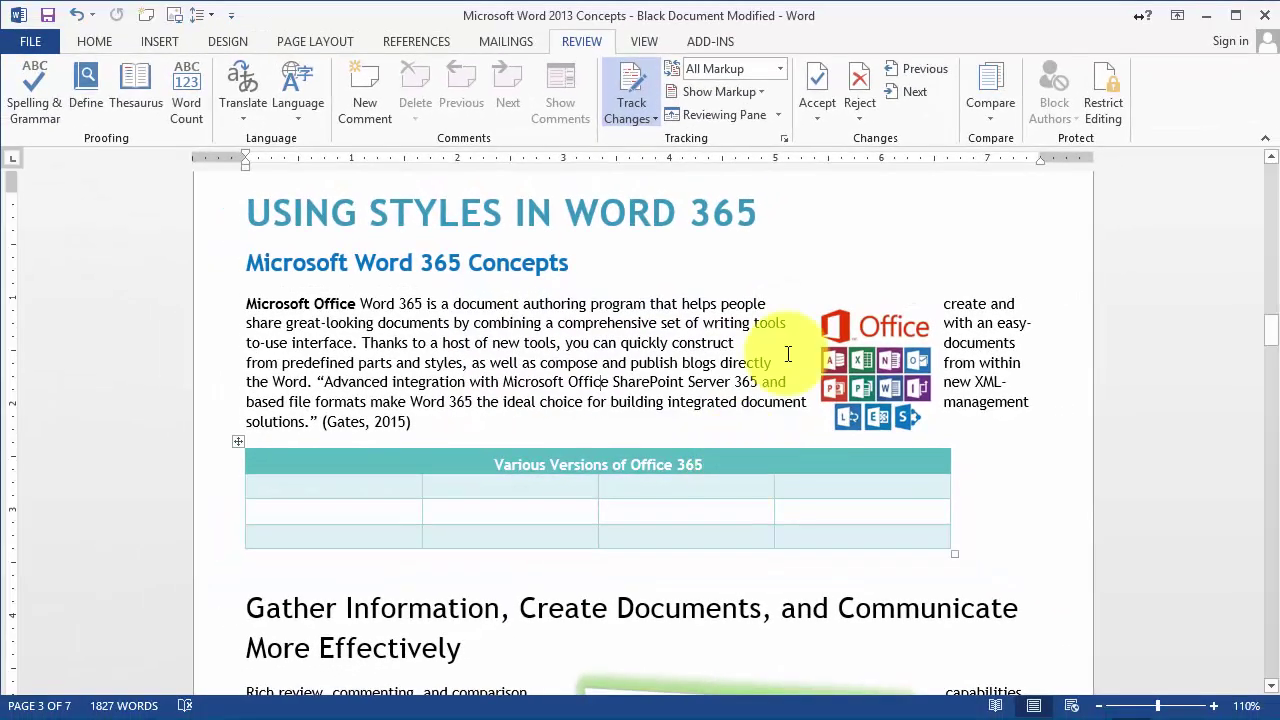
pyautogui.scroll(1, 805, 205)
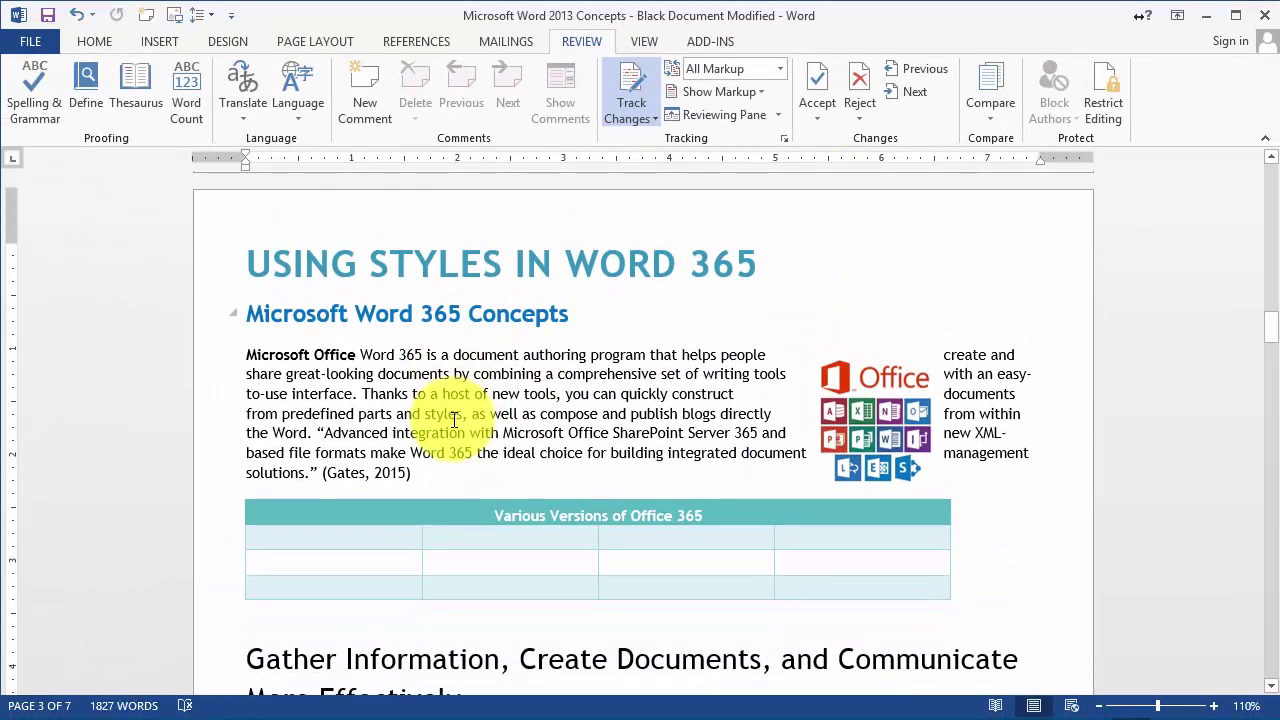
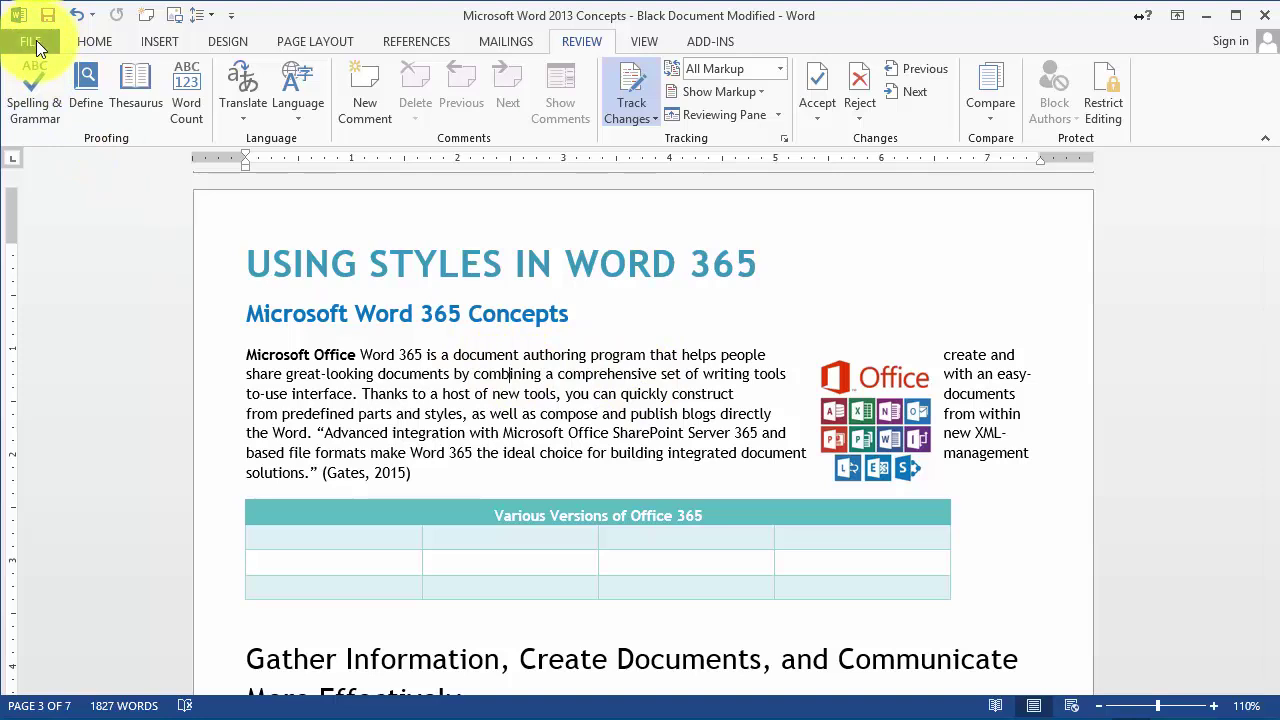
# Open the Document Inspector, saving the document first, and inspect it for hidden properties and personal information
pyautogui.click(35, 41)
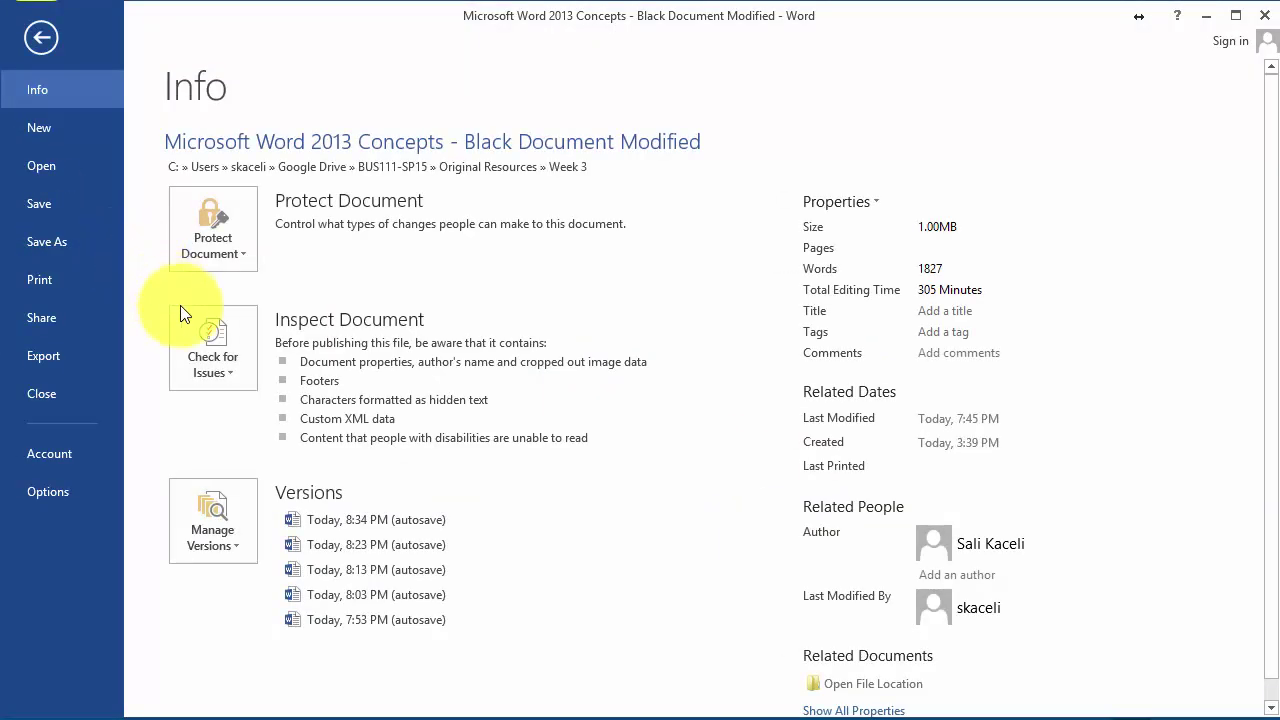
pyautogui.click(236, 376)
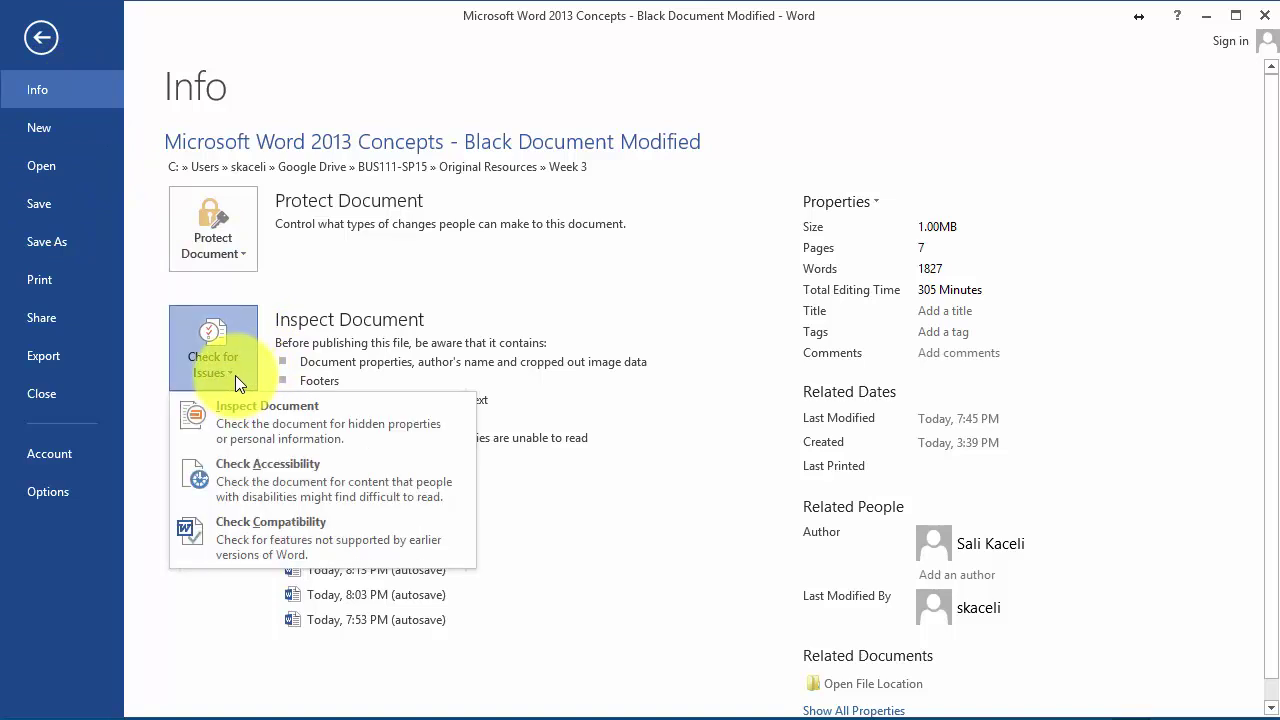
pyautogui.click(321, 438)
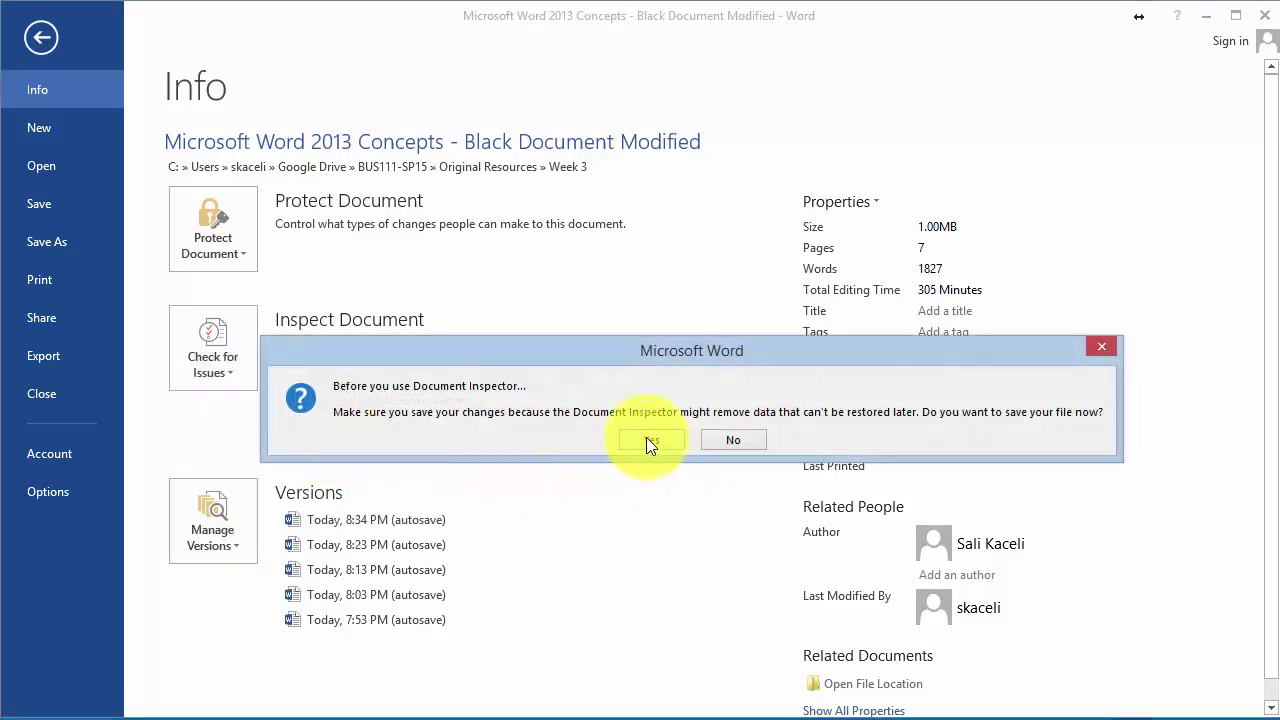
pyautogui.click(649, 440)
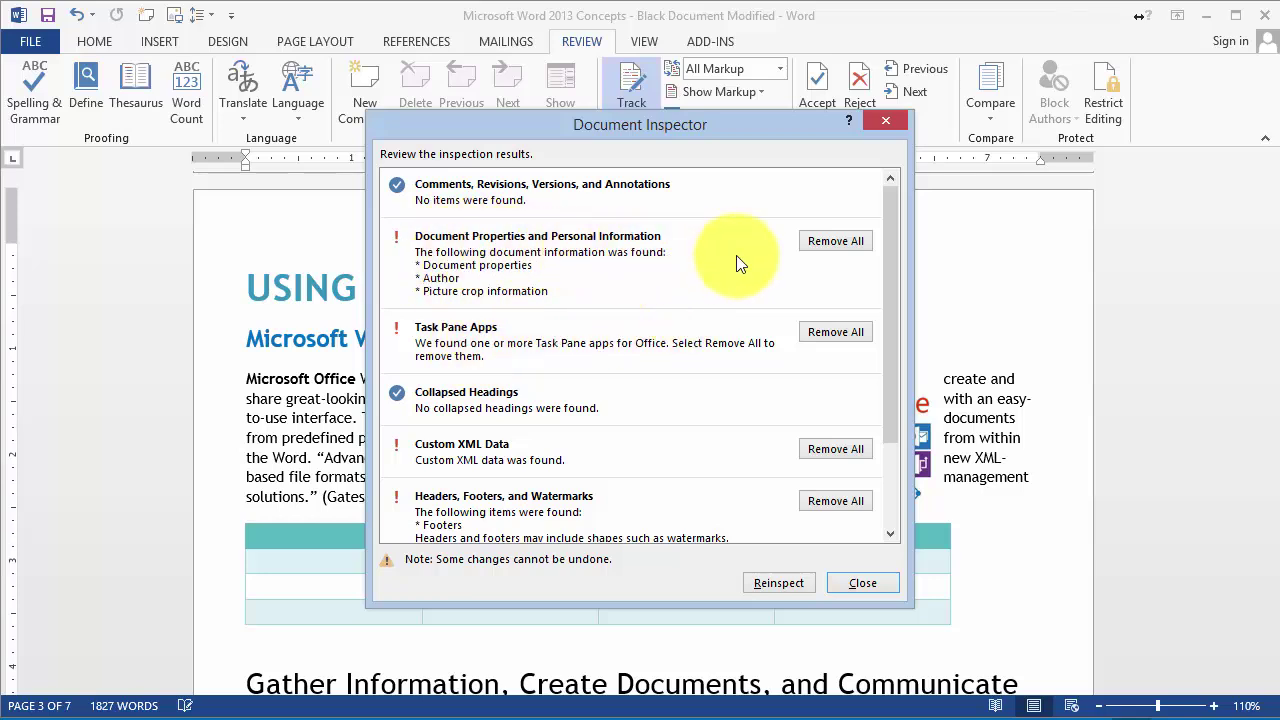
# Reinspect the document with all content categories selected, review the results, and close the Document Inspector
pyautogui.click(836, 243)
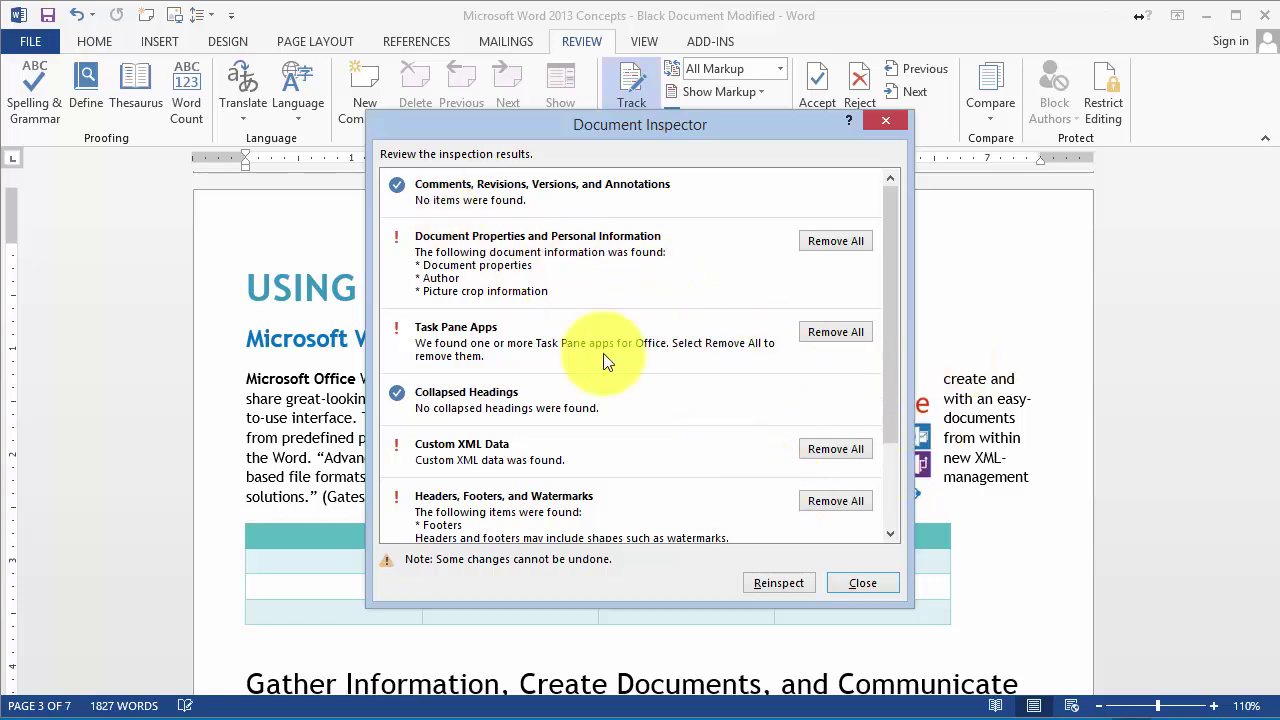
pyautogui.click(800, 581)
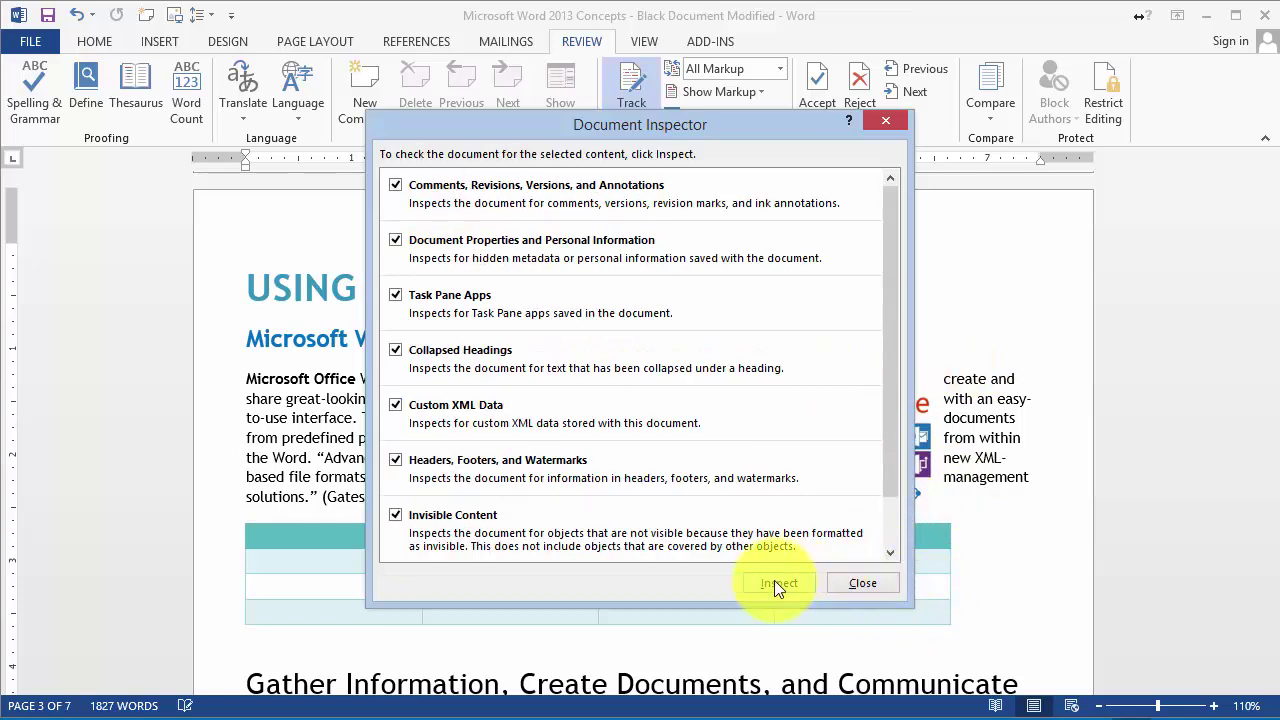
pyautogui.click(778, 583)
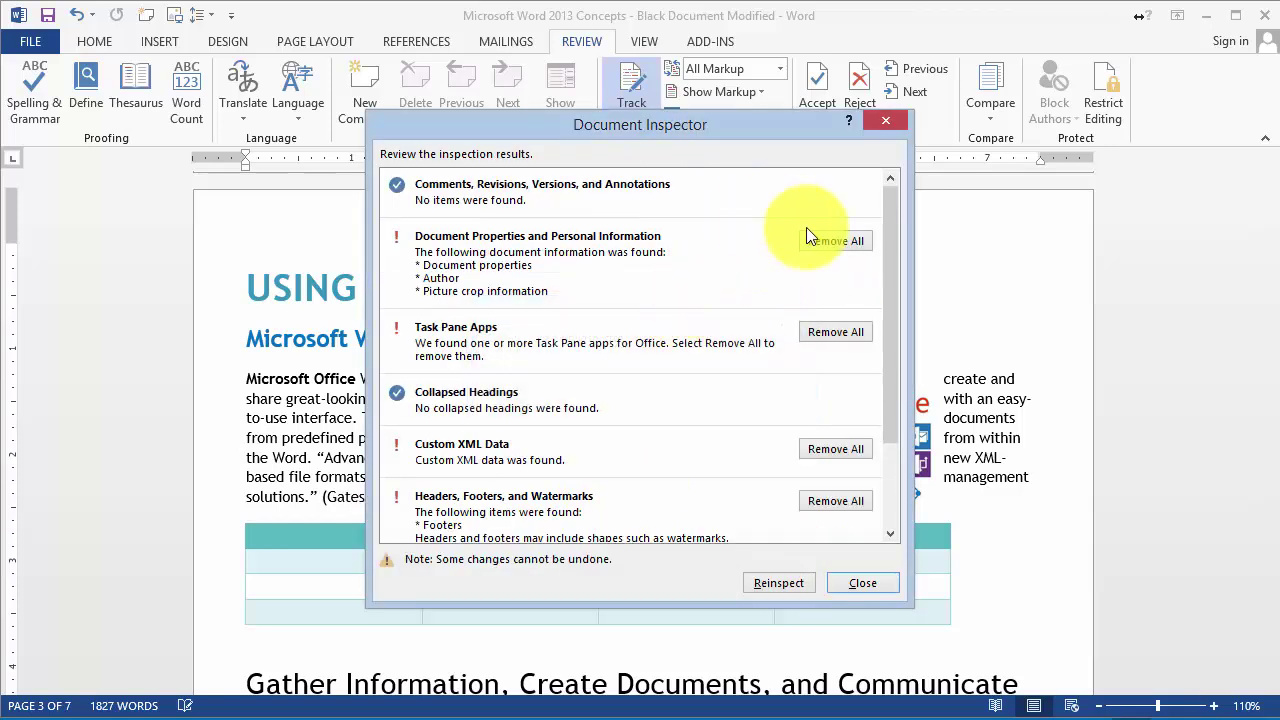
pyautogui.click(861, 583)
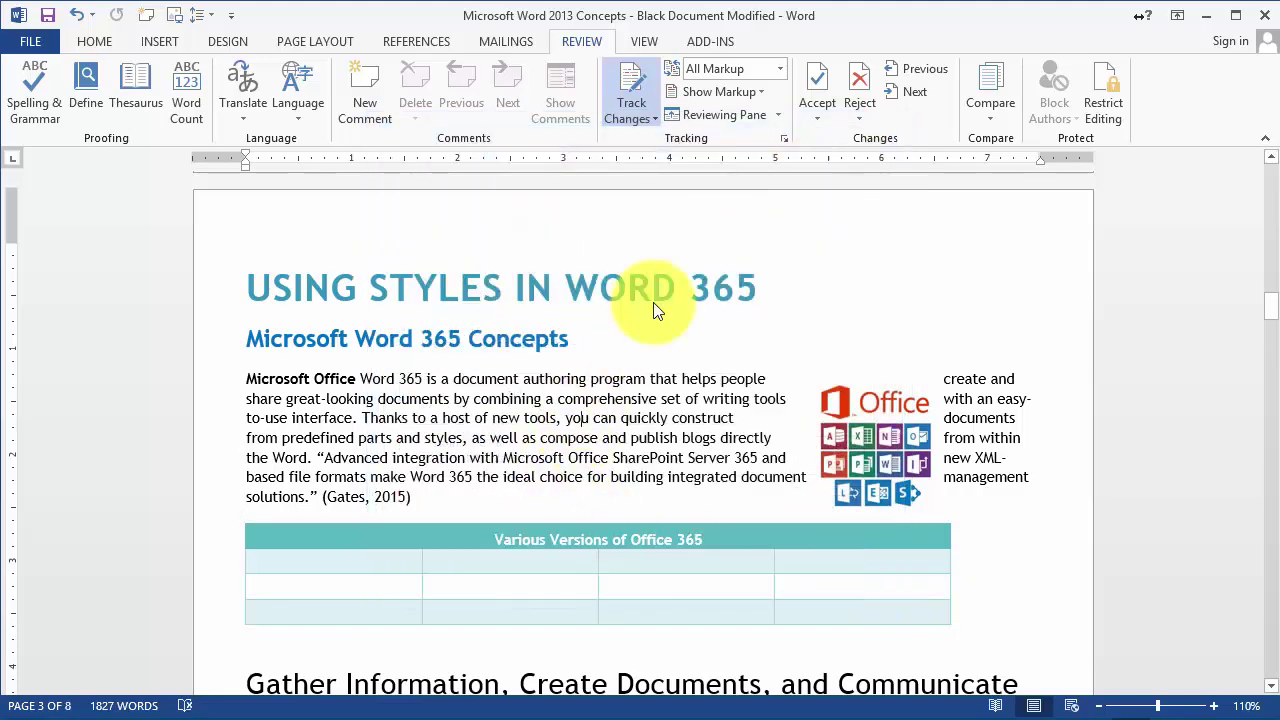
pyautogui.scroll(-15, 571, 466)
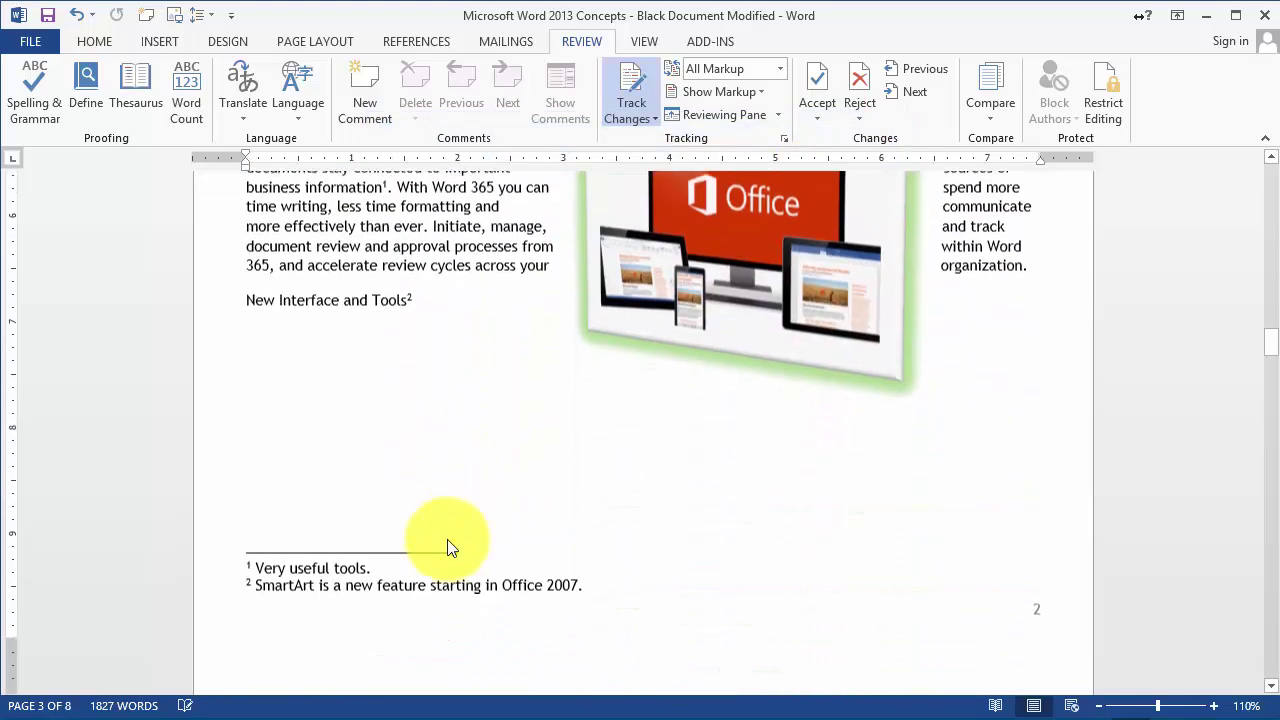
pyautogui.scroll(8, 359, 293)
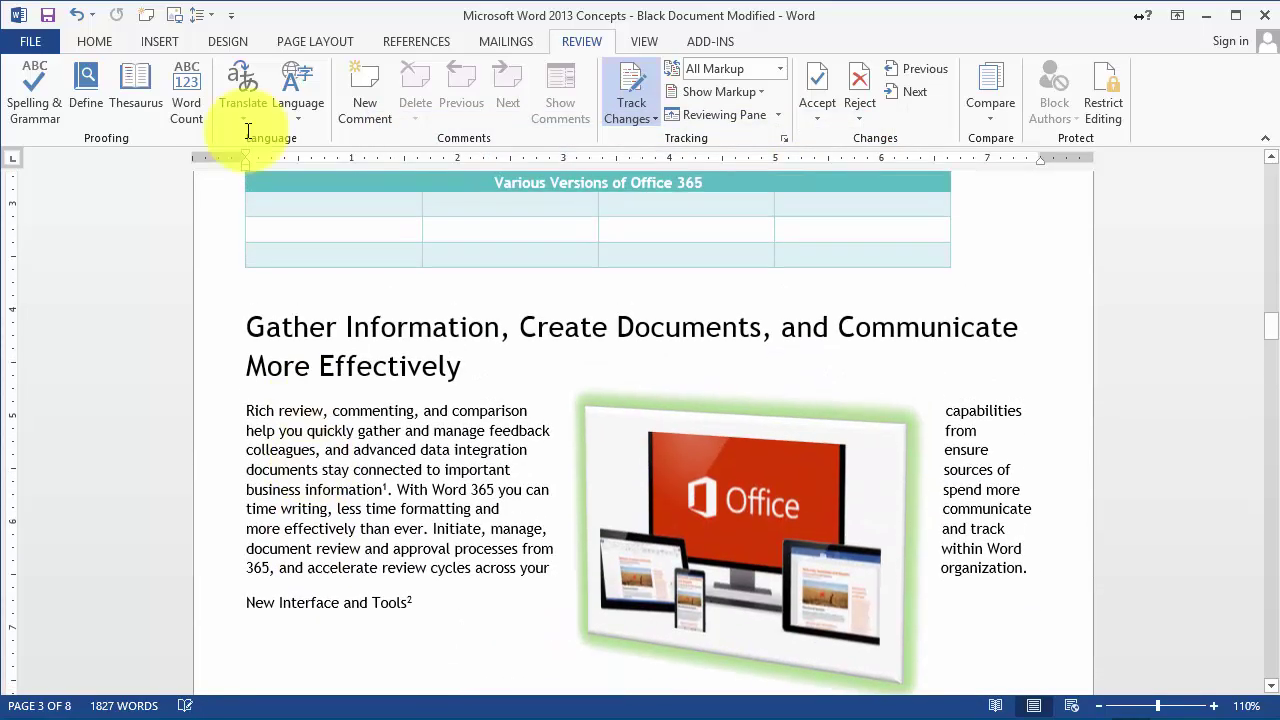